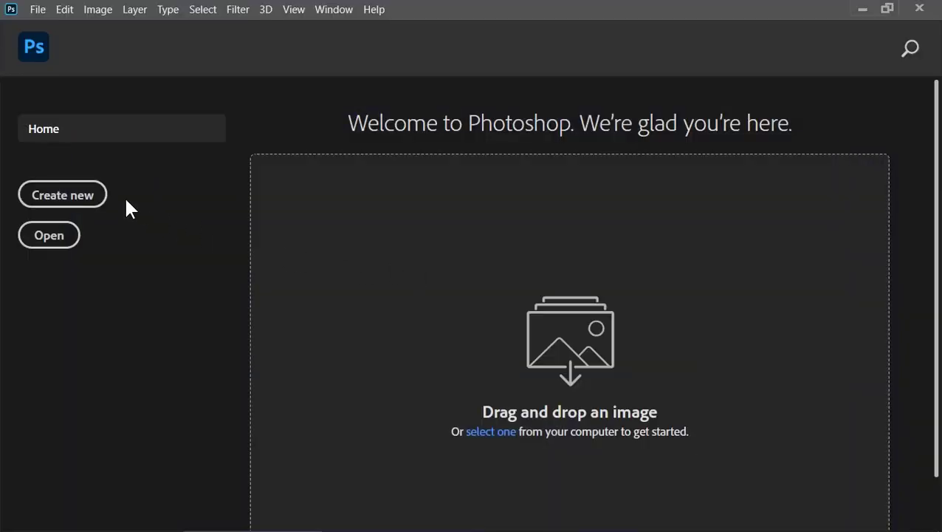
- Create a new 1920 × 1080 px, 72 ppi document with a black background
left_click(90, 196)
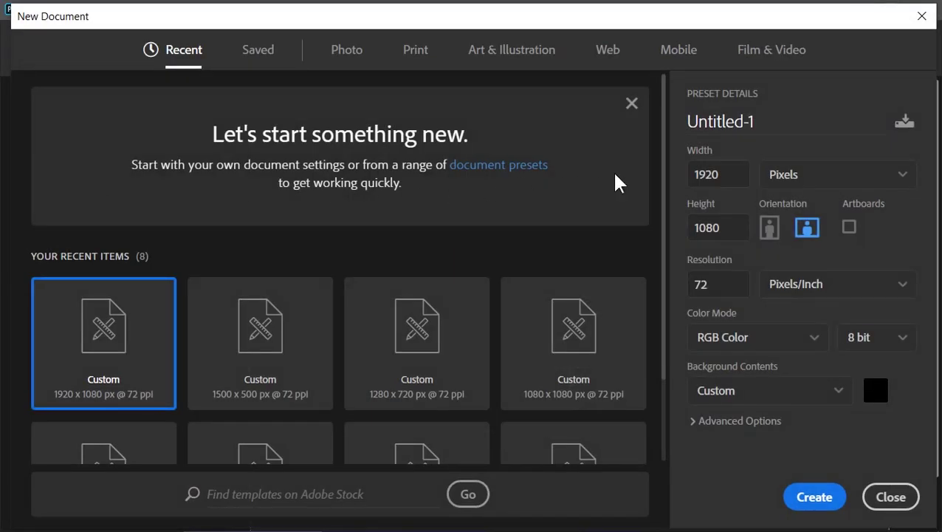
double_click(729, 164)
double_click(731, 222)
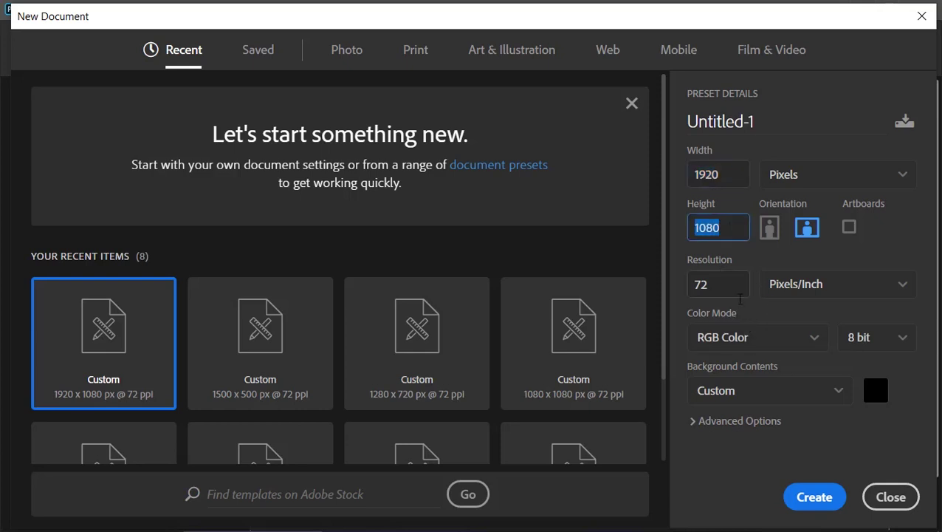
left_click(814, 497)
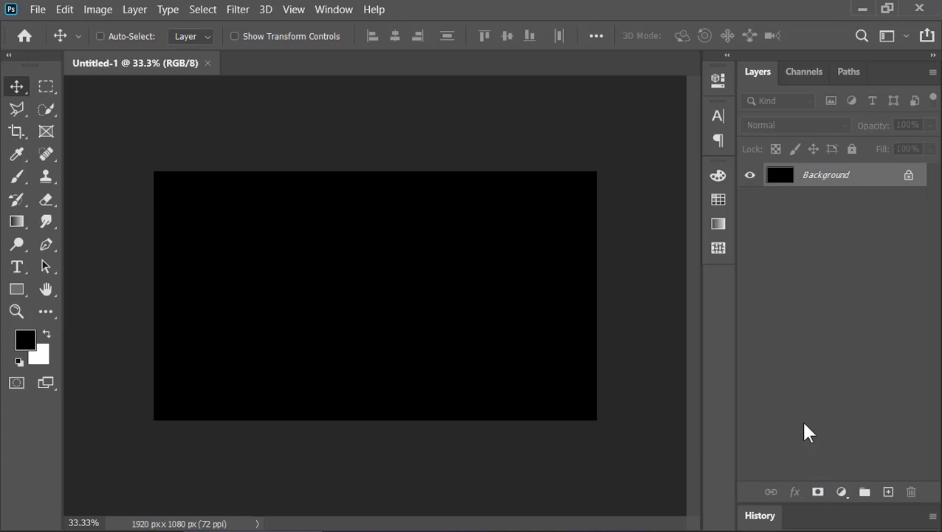
- Add a Gradient fill layer using the Basics black-to-white preset
left_click(842, 492)
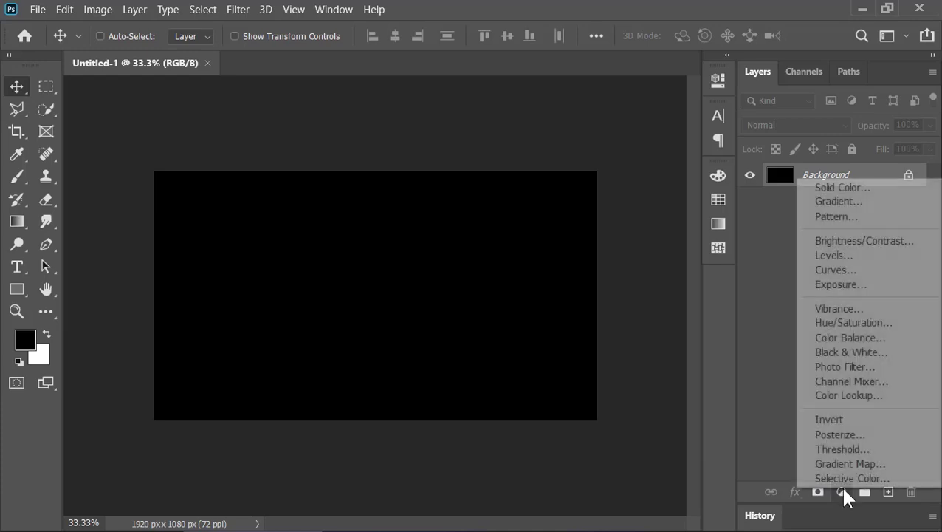
left_click(839, 203)
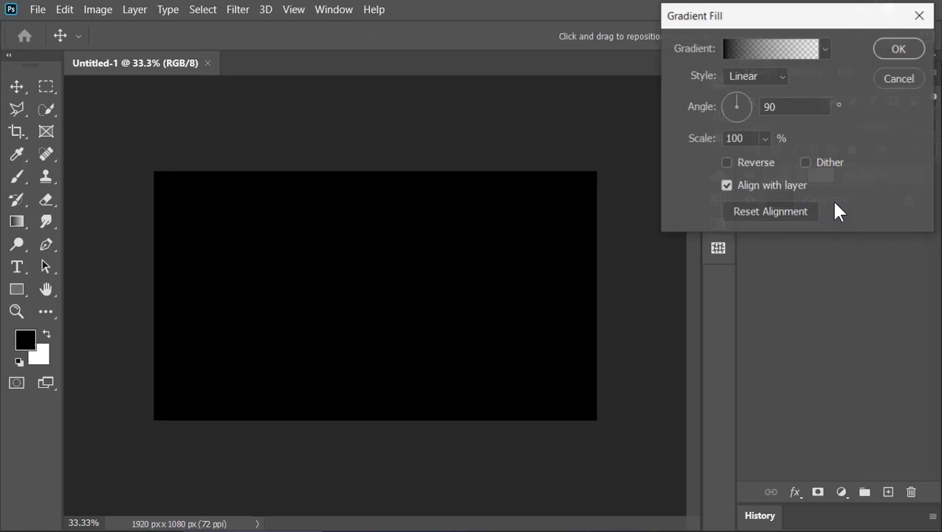
left_click(824, 51)
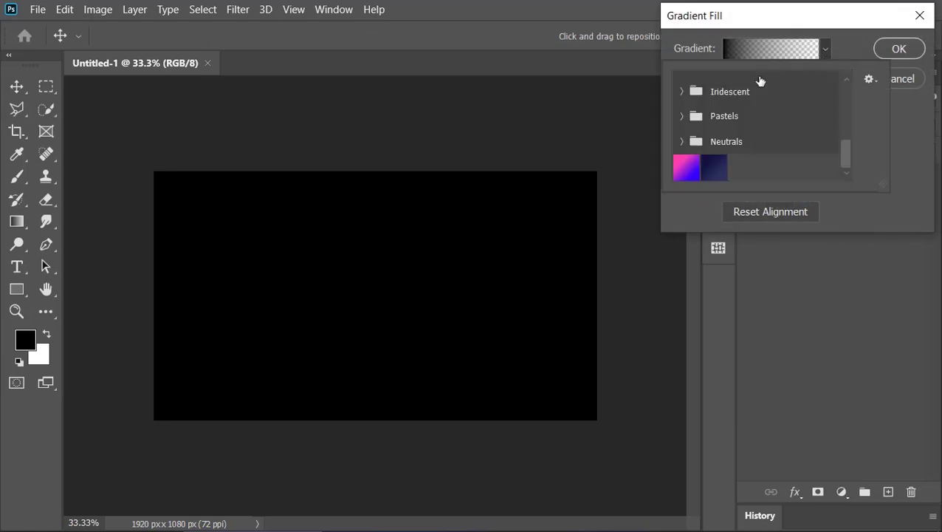
scroll(681, 92, "up", 5)
left_click(682, 84)
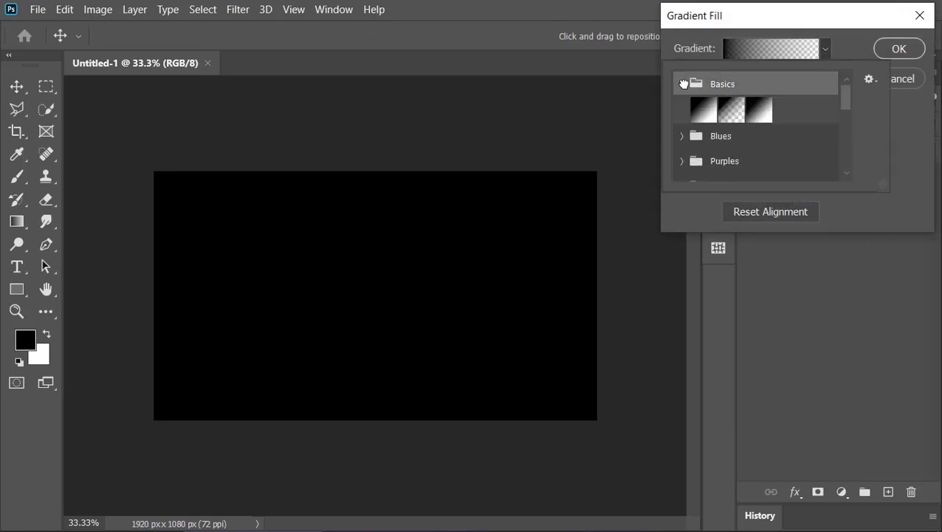
left_click(701, 110)
left_click(769, 12)
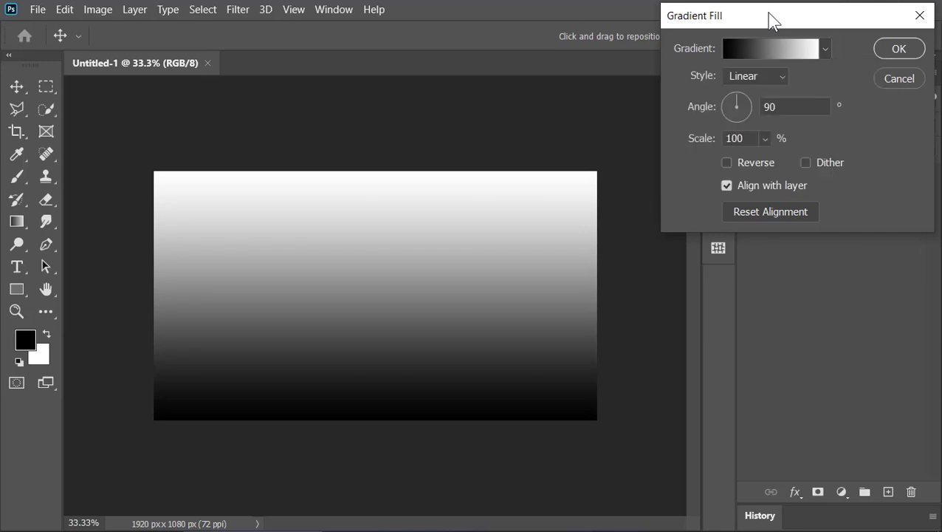
- Change the gradient's starting stop to pink, starting from ff4444
left_click(769, 47)
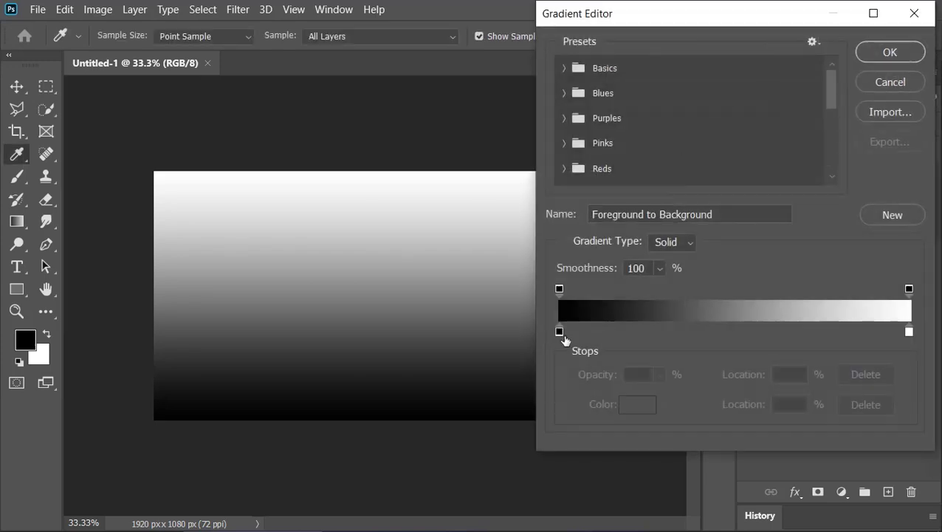
left_click(559, 332)
left_click(637, 404)
type("ff4444")
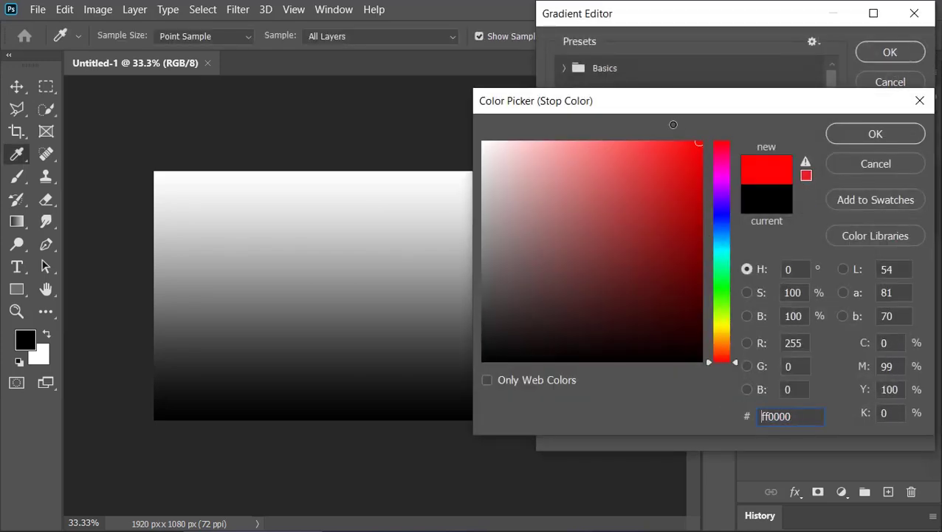
left_click_drag(720, 229, 723, 171)
left_click(893, 139)
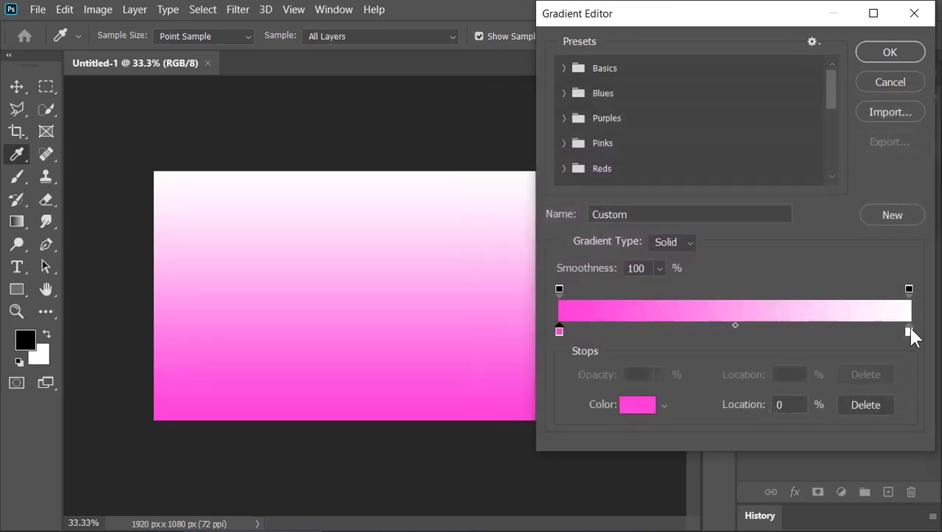
- Set the end stop to fully saturated blue and accept the pink-to-blue gradient
left_click(909, 332)
left_click(649, 404)
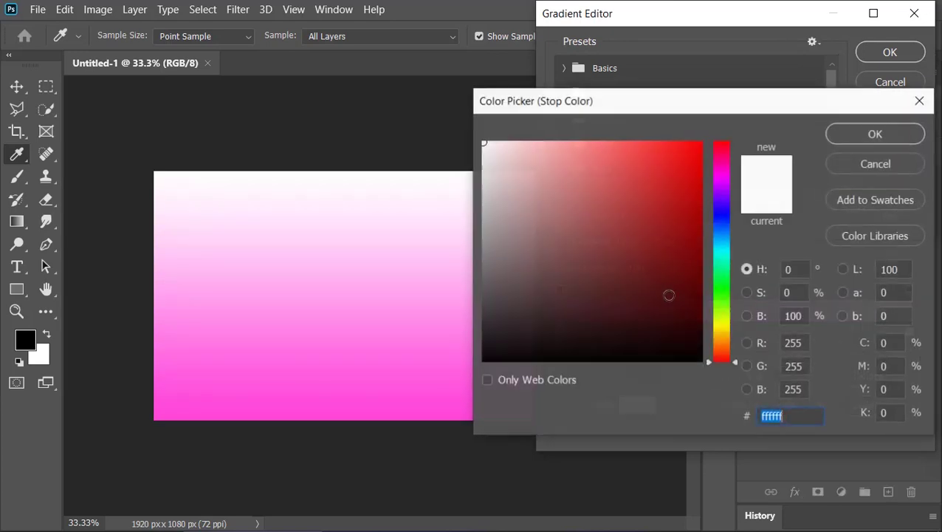
left_click(720, 214)
left_click_drag(684, 161, 784, 129)
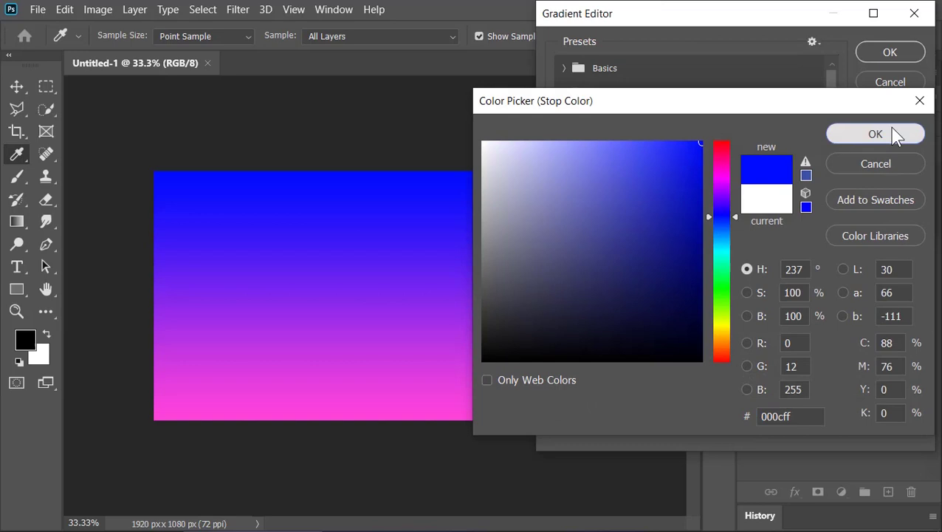
left_click(892, 136)
left_click_drag(824, 88, 816, 179)
left_click(568, 175)
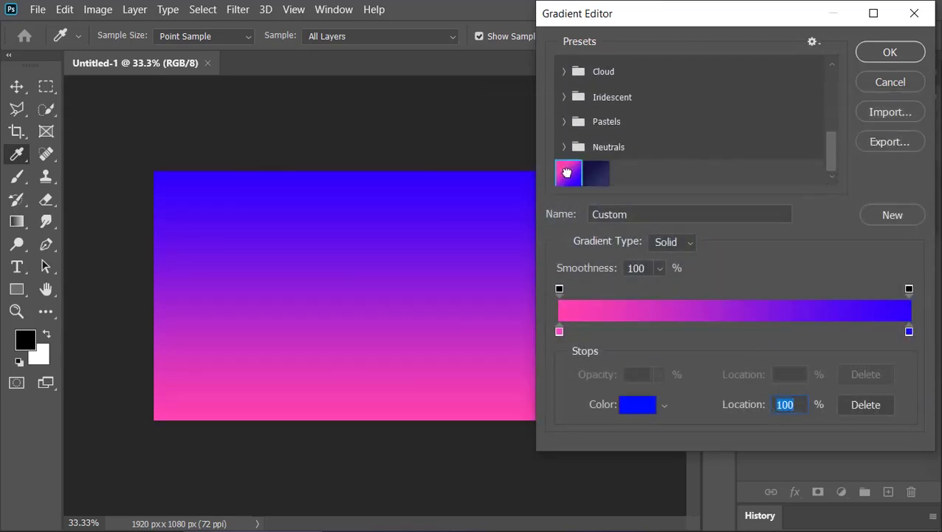
left_click(889, 53)
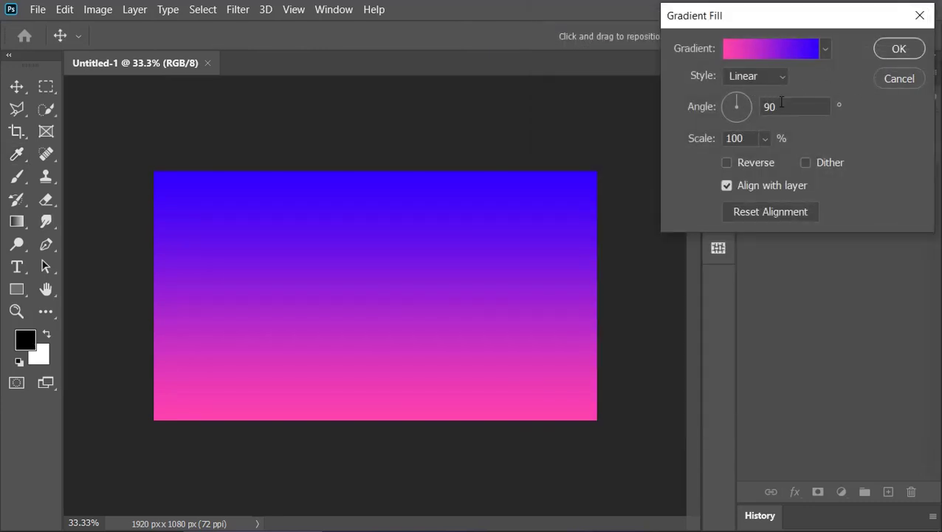
- Set the gradient angle to 45° and scale to 300%, then position it on the canvas
type("45")
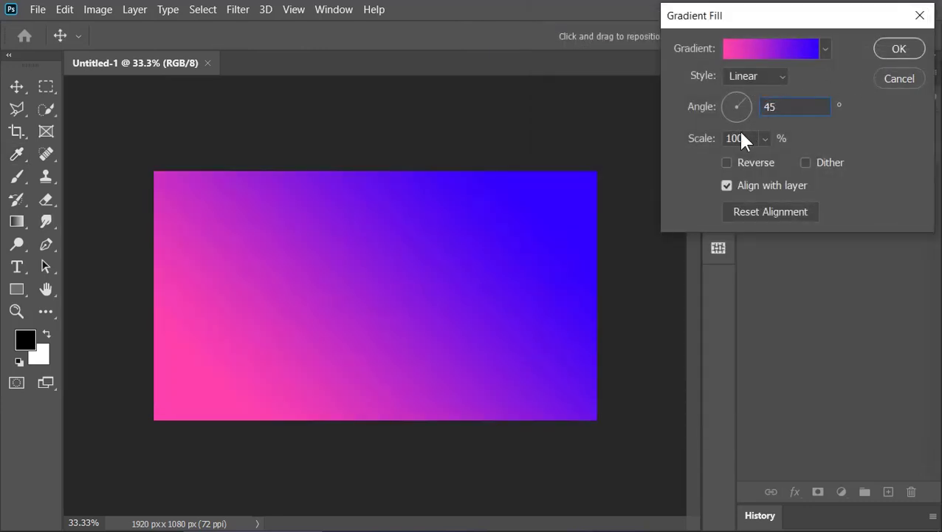
double_click(742, 136)
type("300")
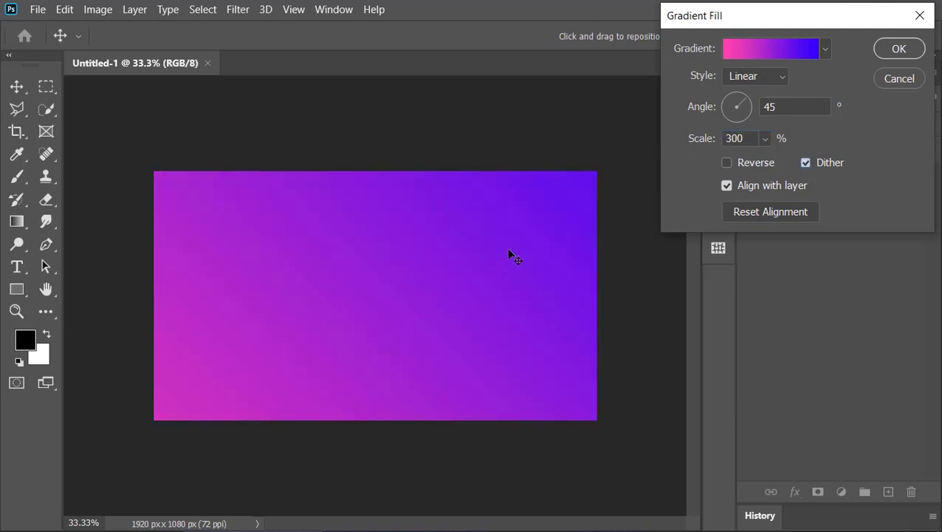
left_click_drag(508, 249, 442, 321)
left_click_drag(377, 380, 368, 339)
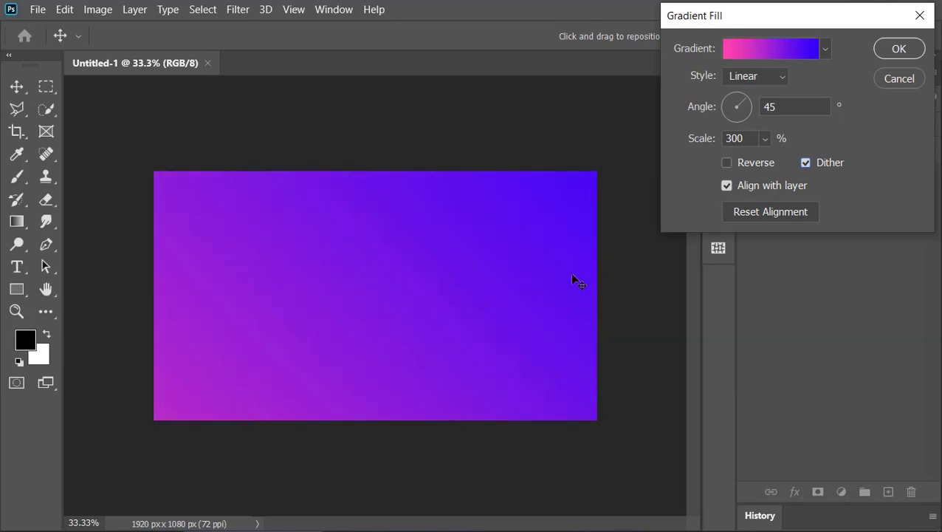
- Commit the pink-blue fill, delete the black Background, and select the lower-right triangle
left_click(898, 50)
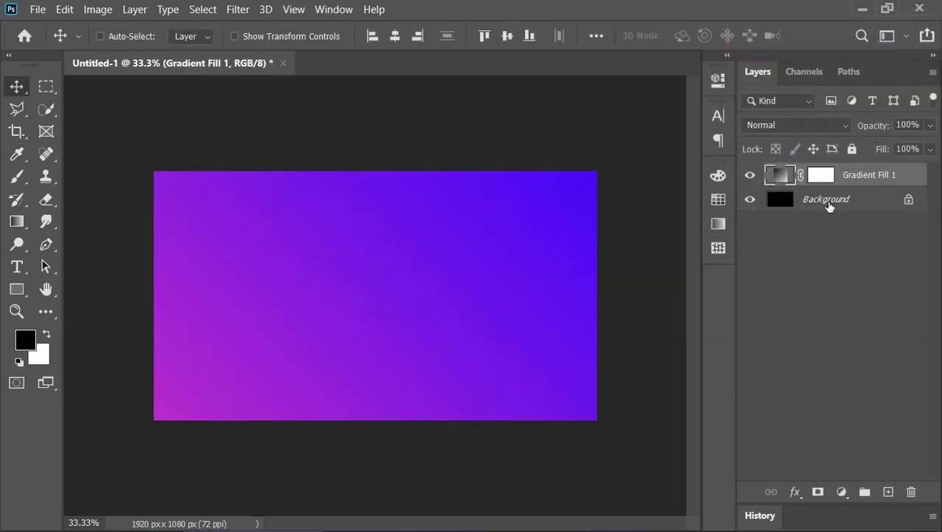
left_click_drag(824, 204, 908, 491)
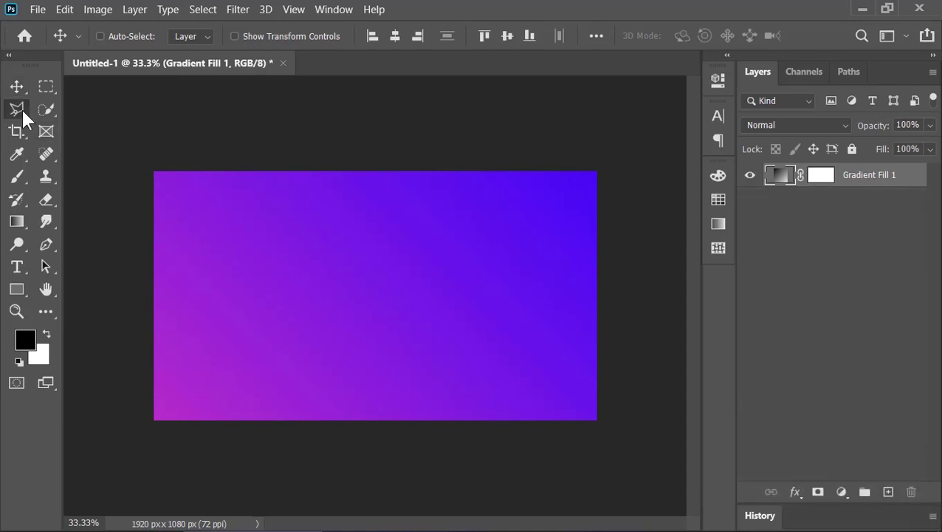
left_click_drag(21, 108, 68, 123)
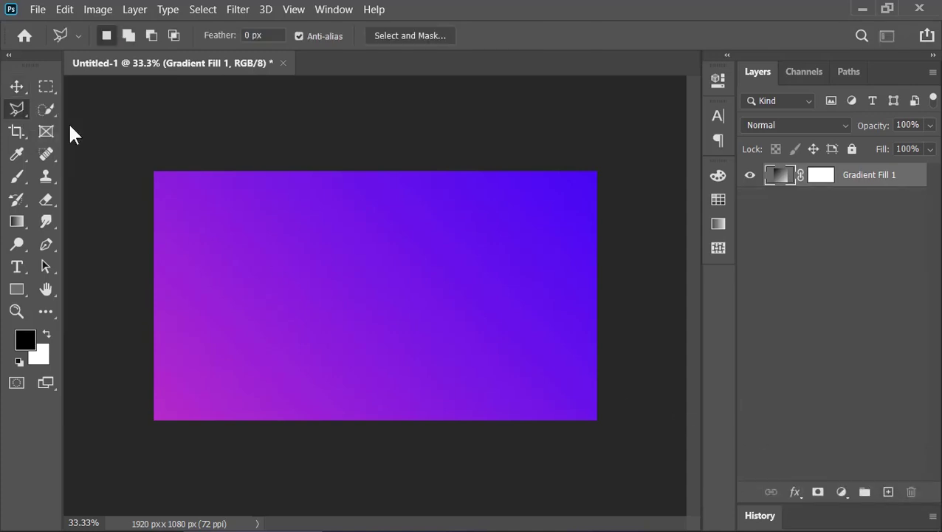
left_click(606, 161)
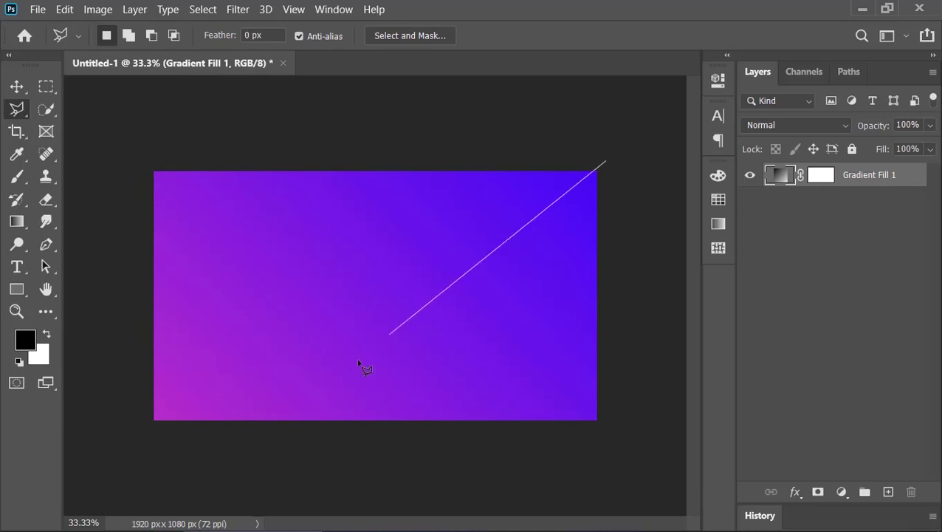
left_click(234, 444)
left_click(628, 445)
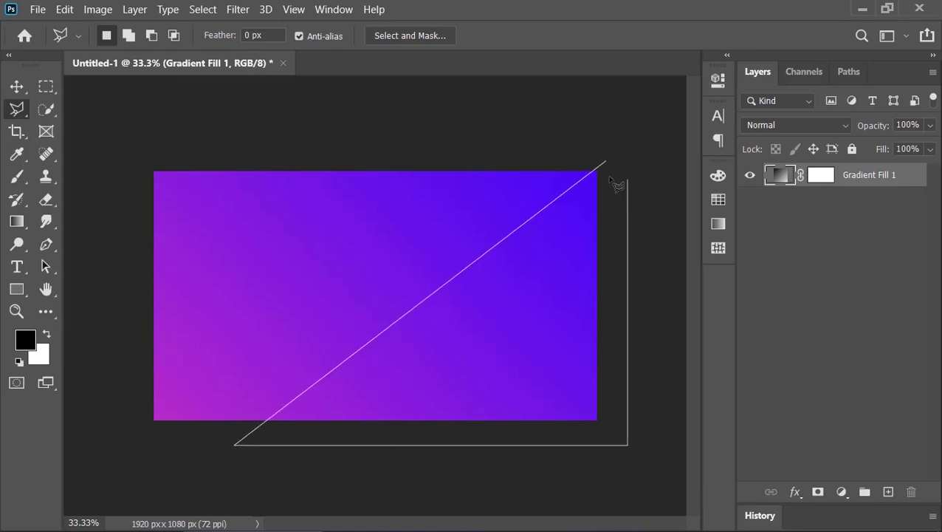
left_click(606, 162)
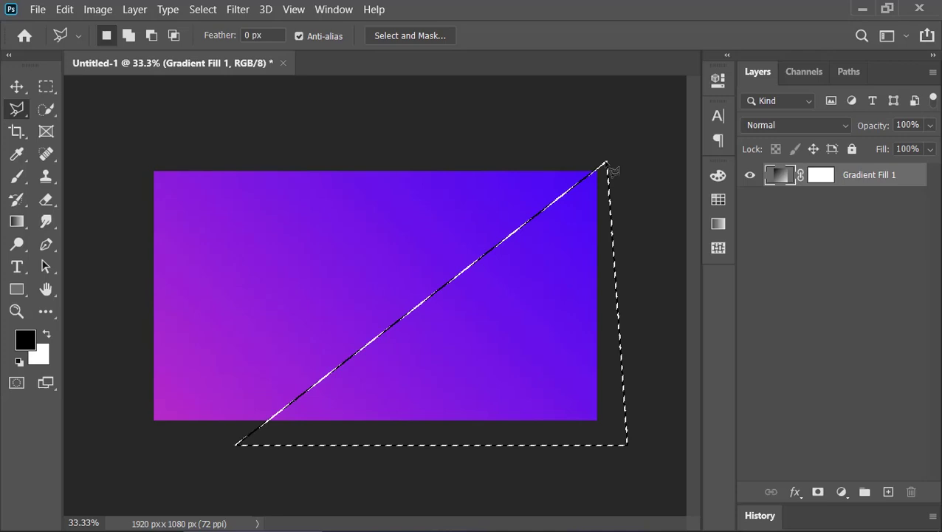
- Add a gradient fill inside the triangle using the Foreground to Background preset
left_click(843, 492)
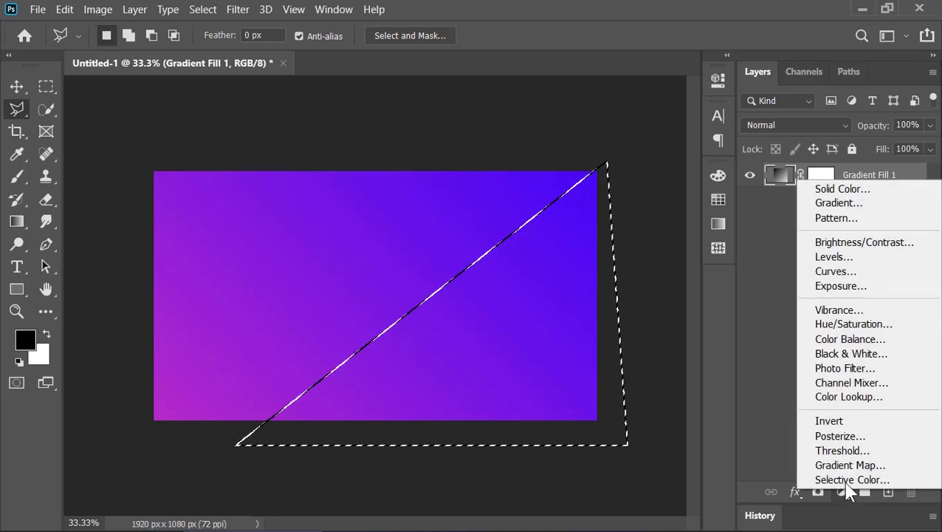
left_click(831, 202)
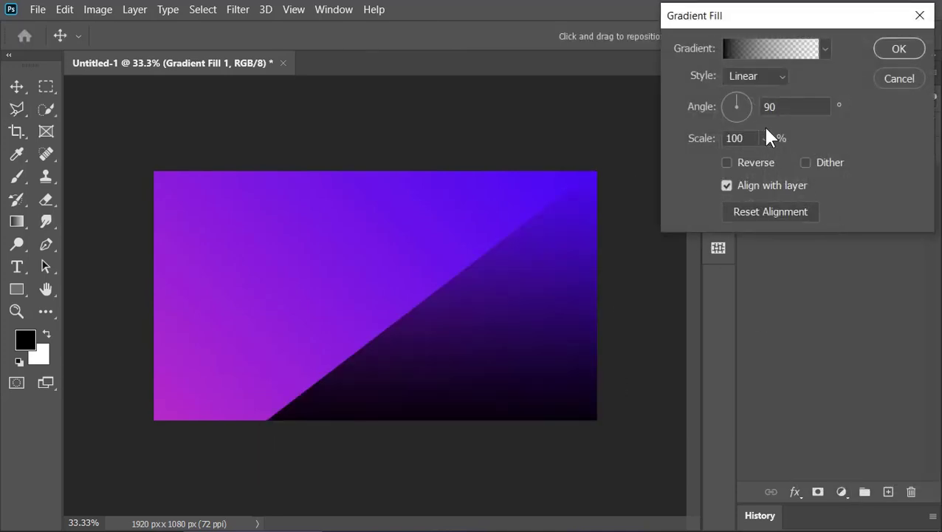
left_click(792, 52)
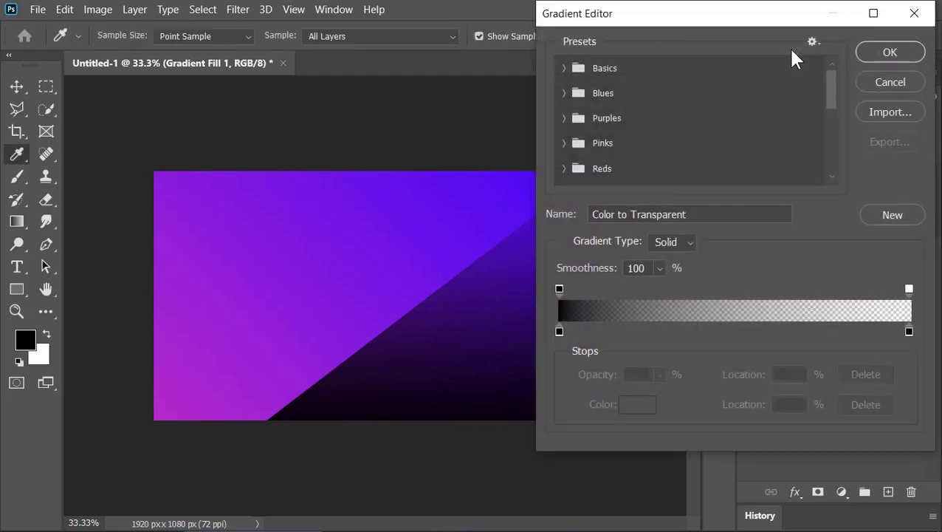
left_click(564, 68)
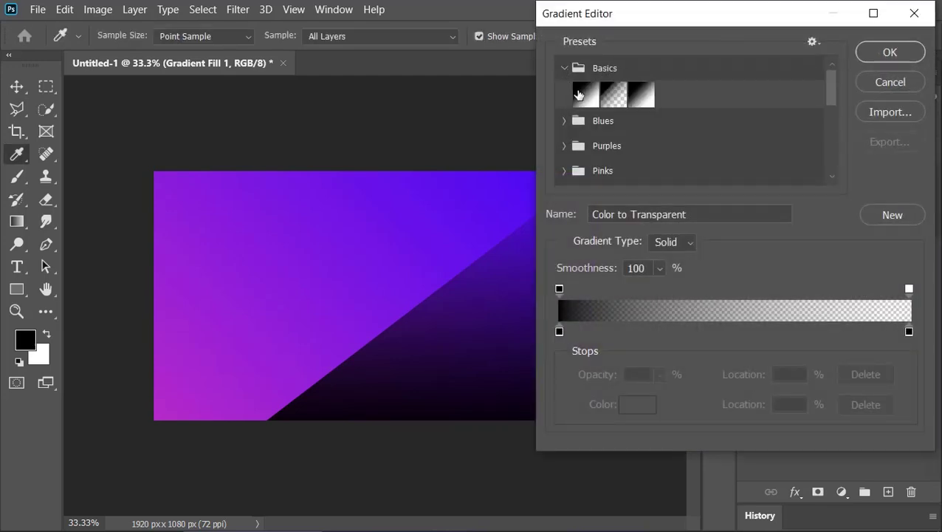
left_click(586, 95)
- Set the gradient's left stop to dark navy
left_click(559, 331)
left_click(640, 407)
left_click(652, 323)
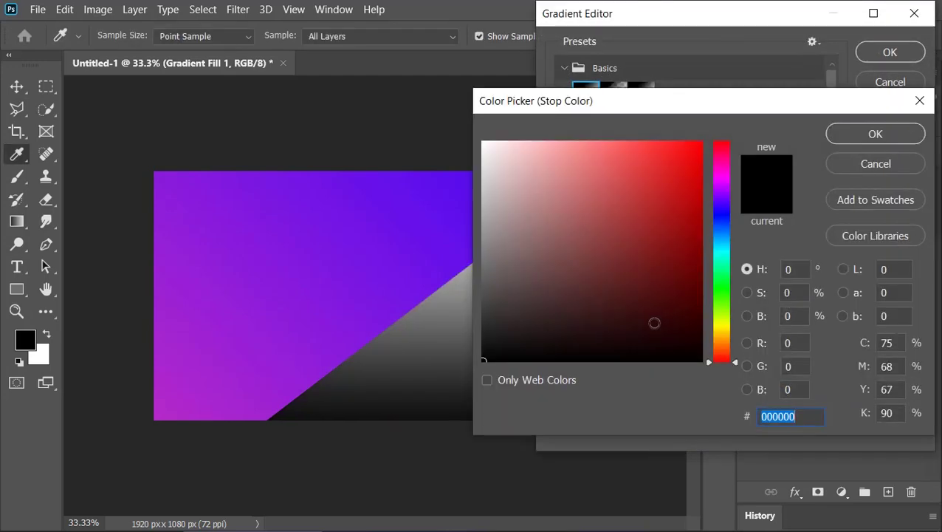
left_click_drag(720, 417, 757, 210)
left_click(845, 131)
- Set the right stop to navy as well and accept the navy gradient
left_click(909, 331)
left_click(627, 408)
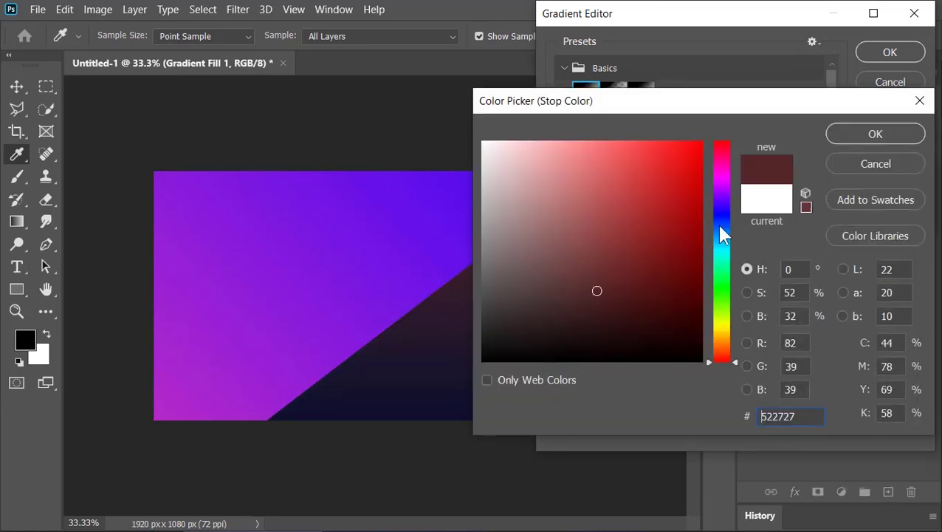
left_click(720, 233)
left_click(861, 124)
left_click_drag(835, 87, 834, 176)
left_click(600, 178)
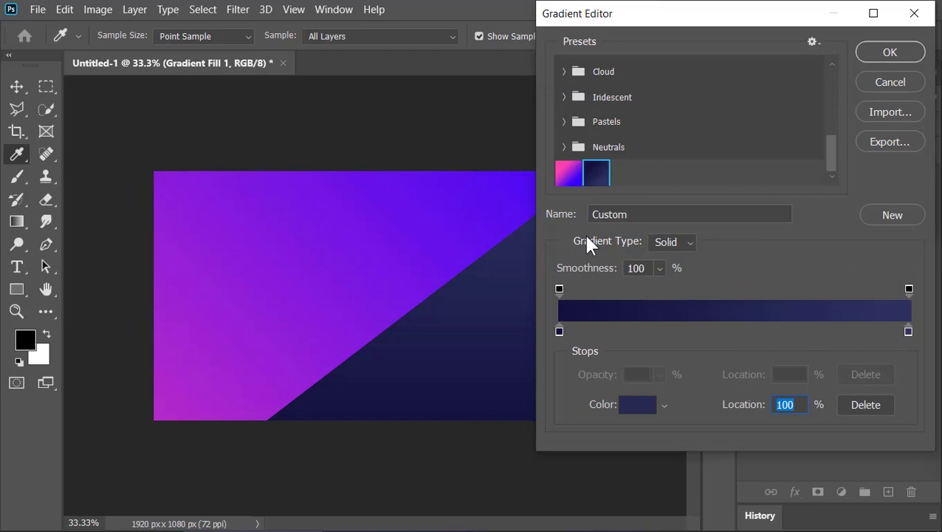
left_click(888, 59)
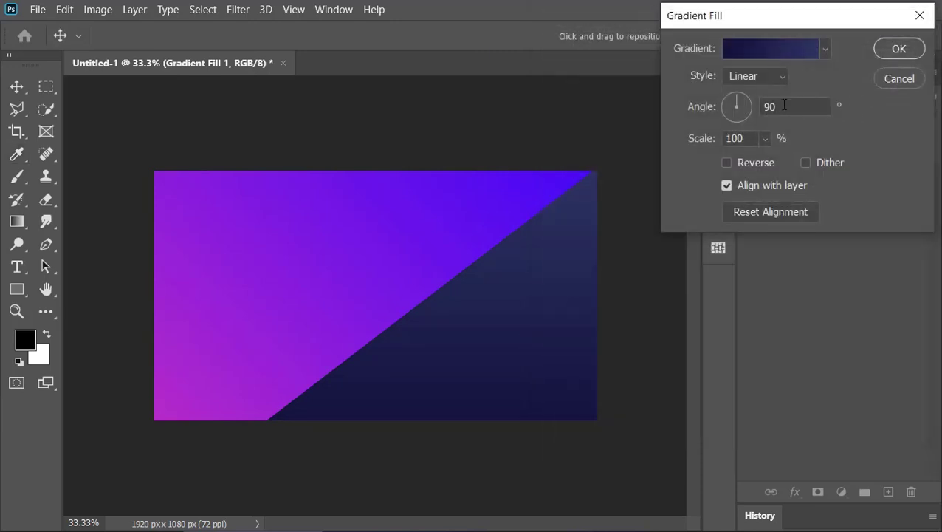
- Set the navy gradient angle to -45° and turn on Dither
left_click(785, 105)
type("-45")
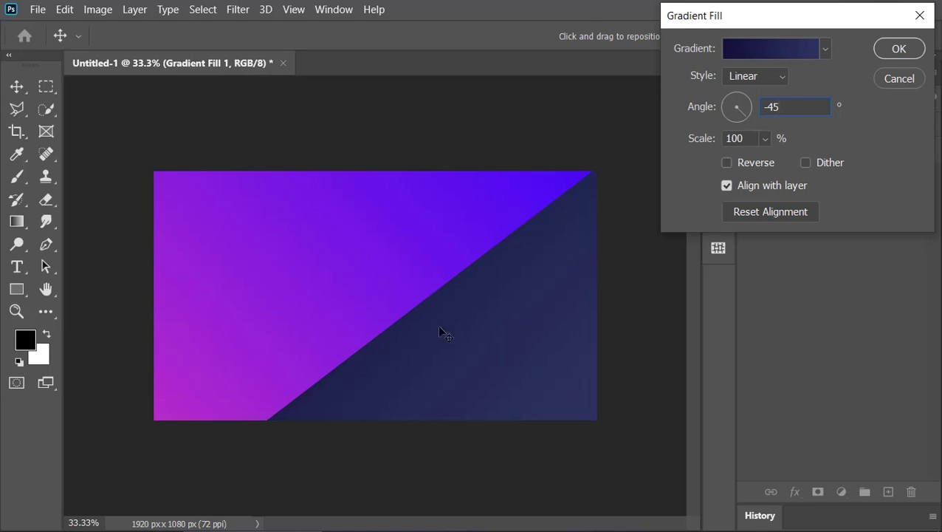
left_click(473, 355)
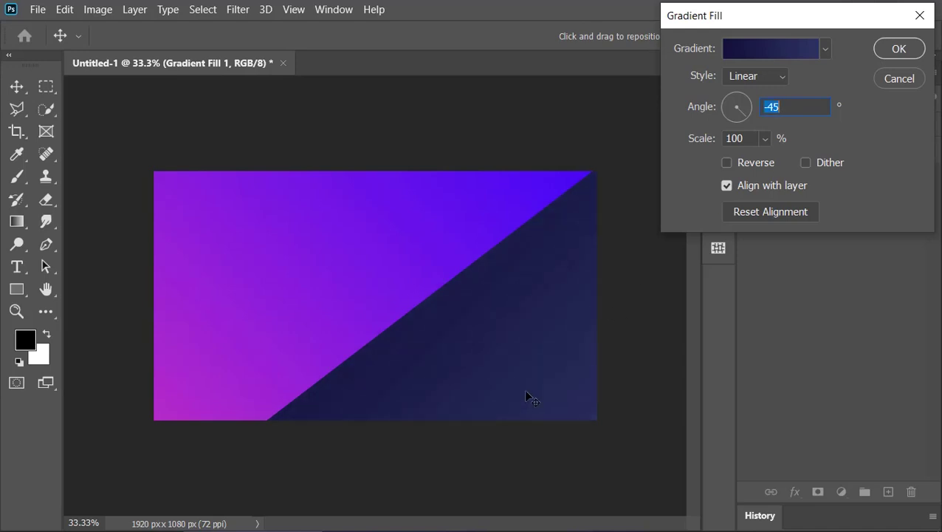
left_click(809, 164)
- Confirm the navy fill, then draw a wide rectangle across the middle with a gradient fill
left_click(896, 52)
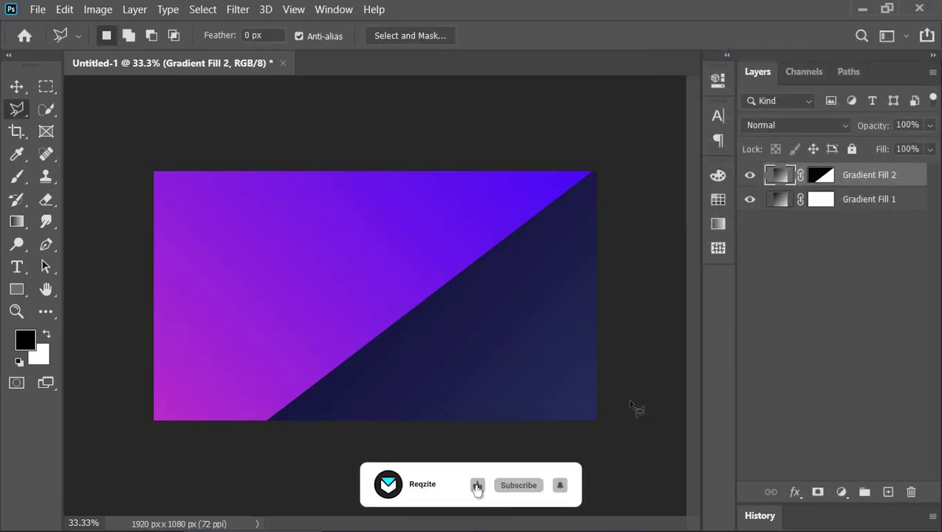
left_click(16, 289)
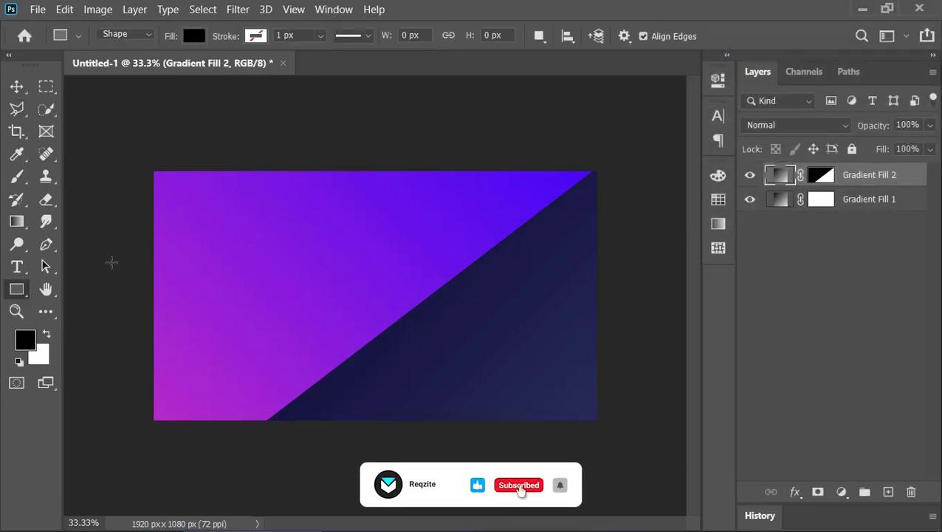
left_click_drag(118, 208, 654, 331)
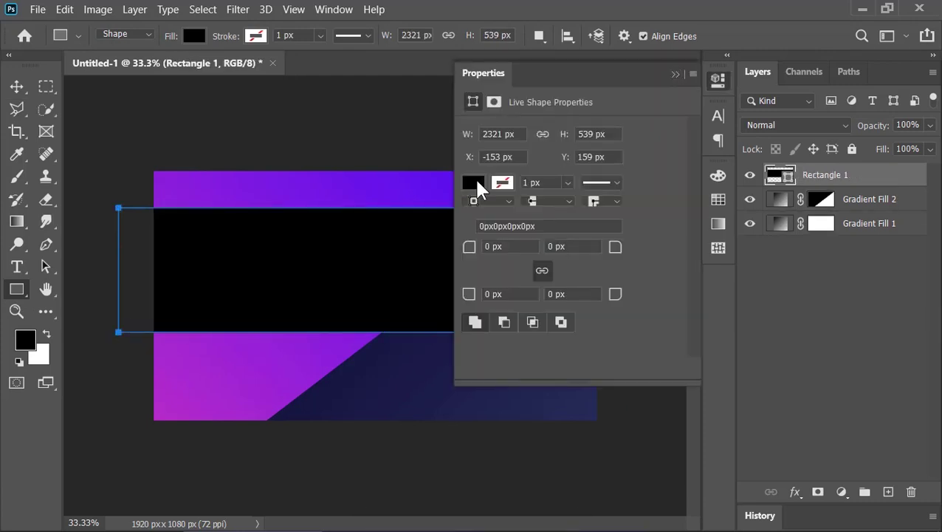
left_click(474, 181)
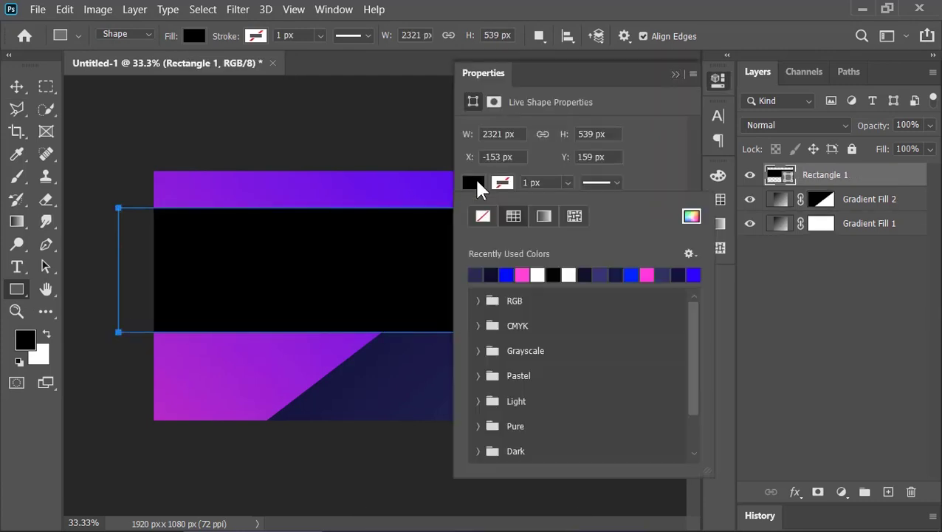
left_click(544, 216)
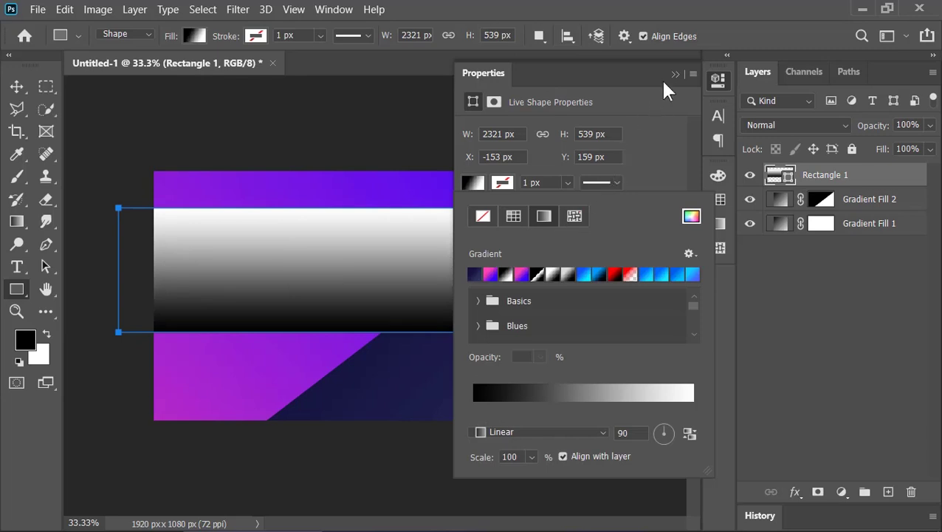
left_click(673, 80)
left_click(675, 75)
- Rotate the rectangle into a diagonal band and move it up and left
key("ctrl+t")
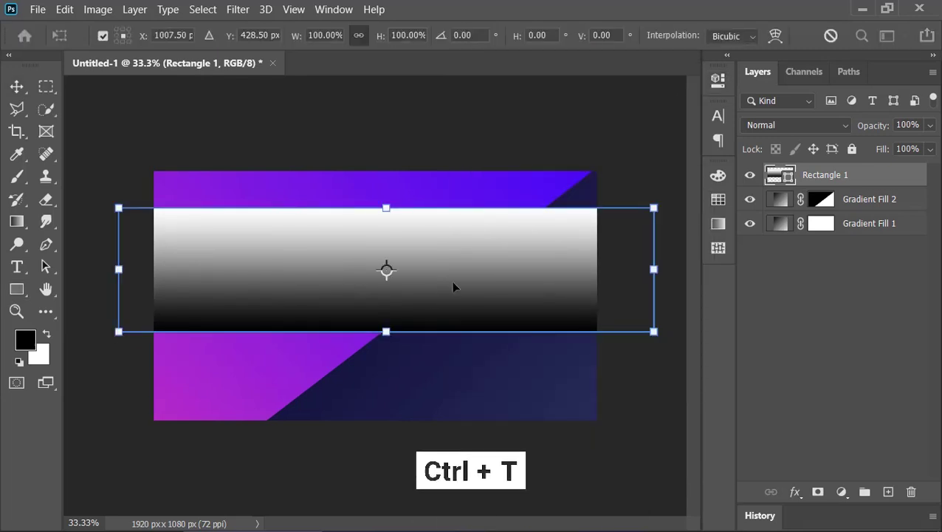
left_click_drag(667, 201, 493, 102)
left_click_drag(467, 182, 421, 181)
key("Return")
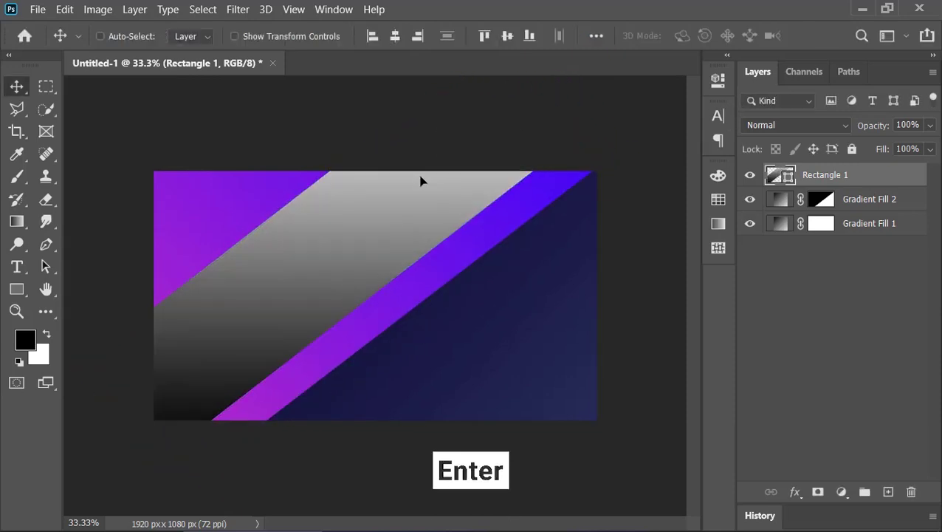
- Set the band layer to Screen blend mode at 10% opacity
left_click(776, 123)
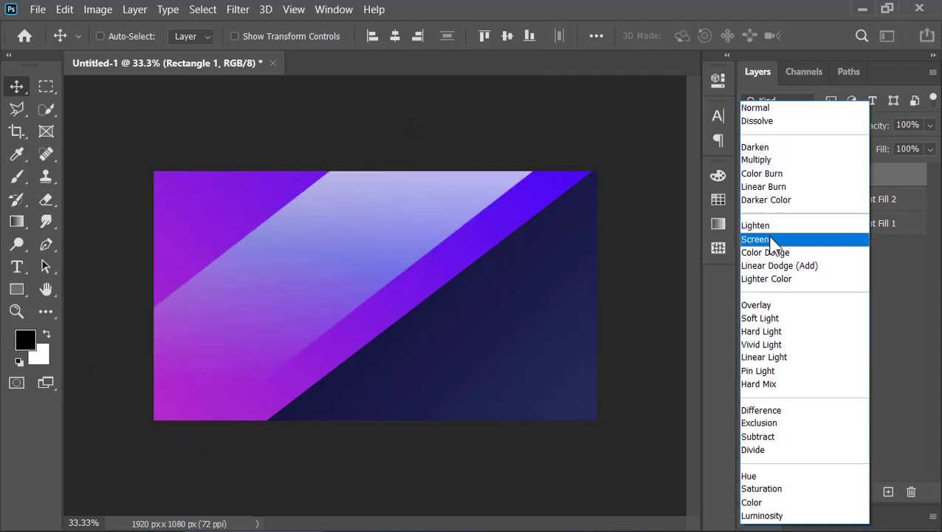
left_click(771, 239)
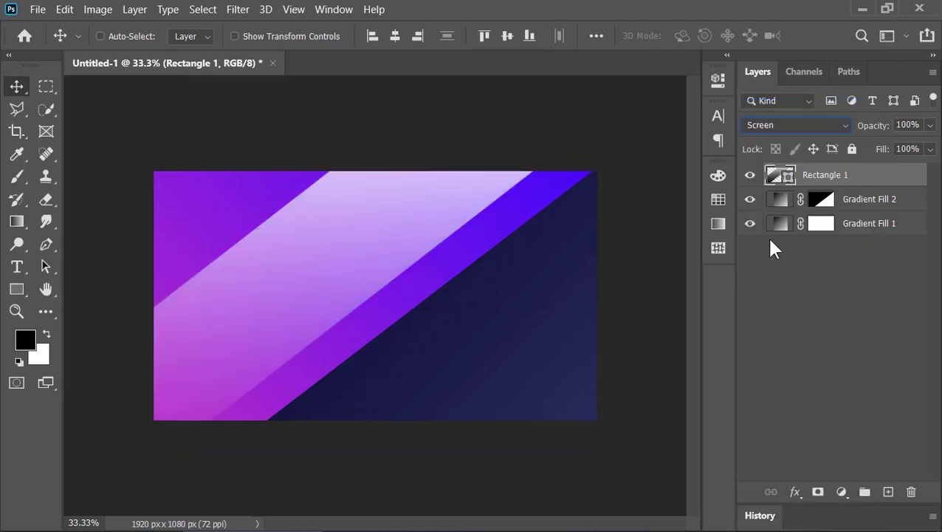
left_click(908, 124)
type("10")
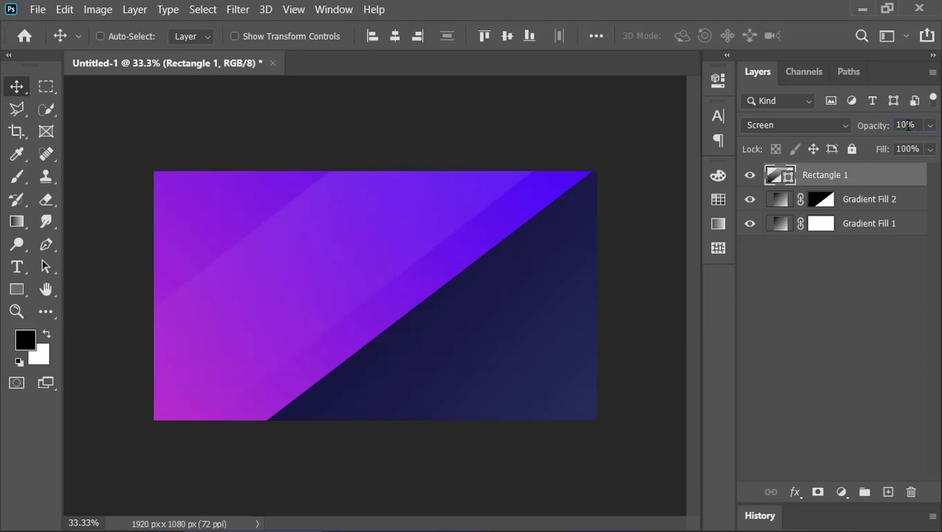
- Group all three layers and name the group Background
left_click(883, 233, "shift")
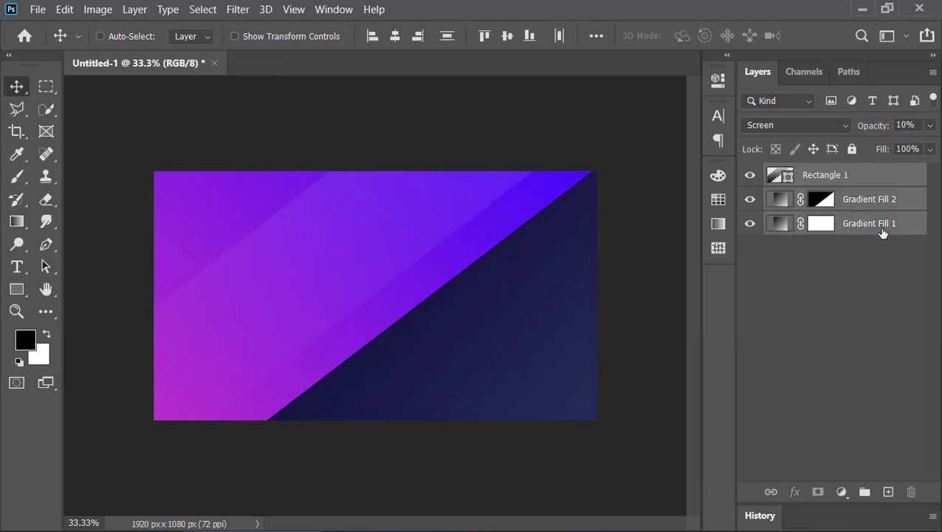
left_click(866, 493)
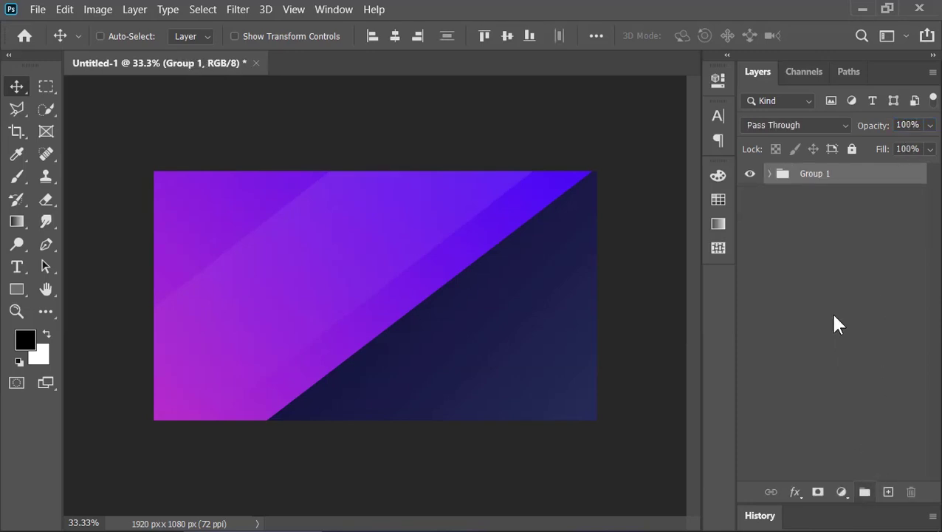
double_click(814, 174)
type("Ba")
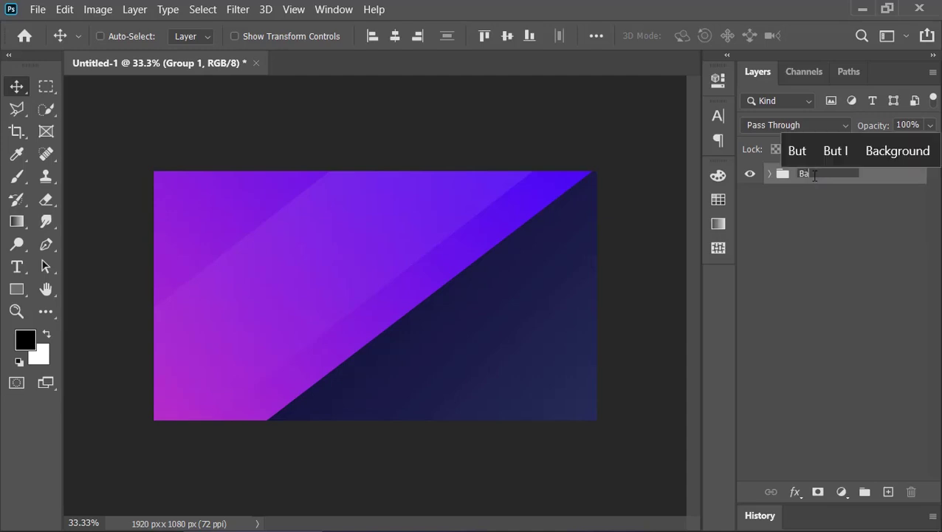
type("ckgroun")
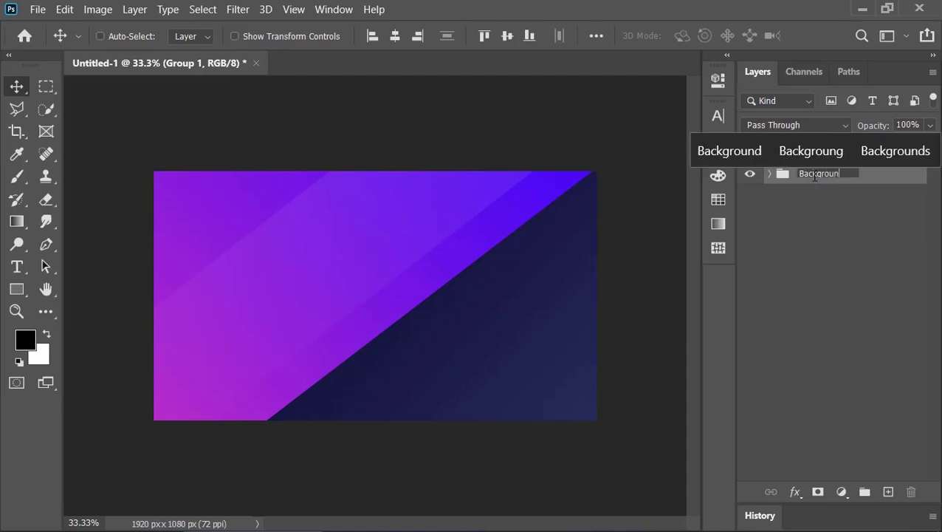
type("d")
key("Return")
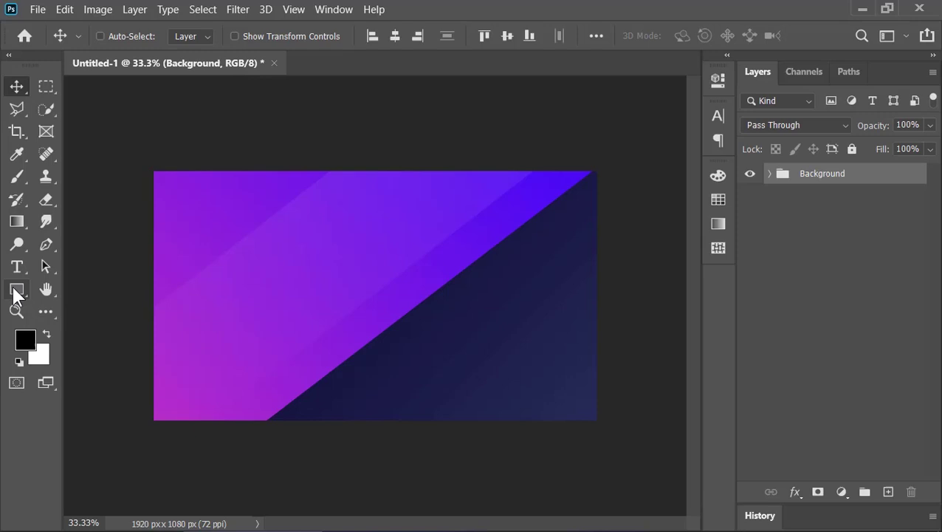
- Create a black 1920 px wide rectangle by entering its size
left_click(16, 290)
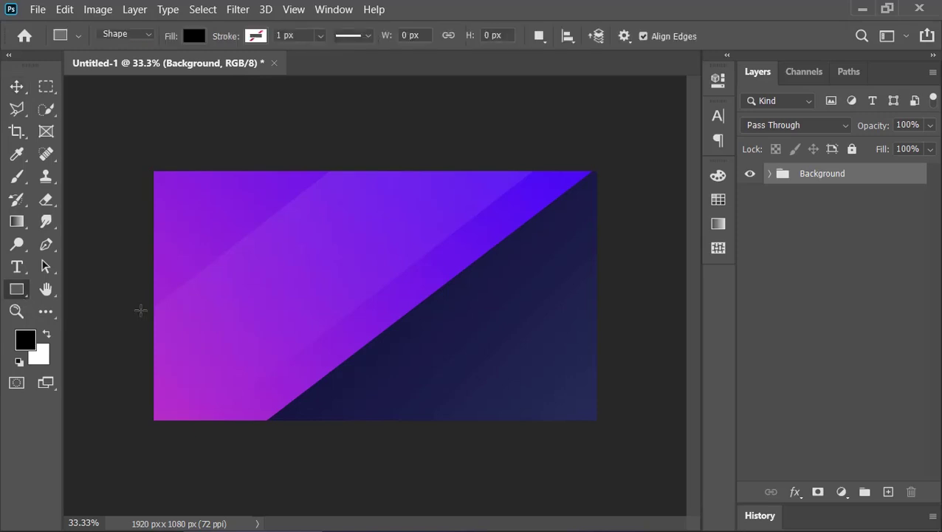
left_click(296, 235)
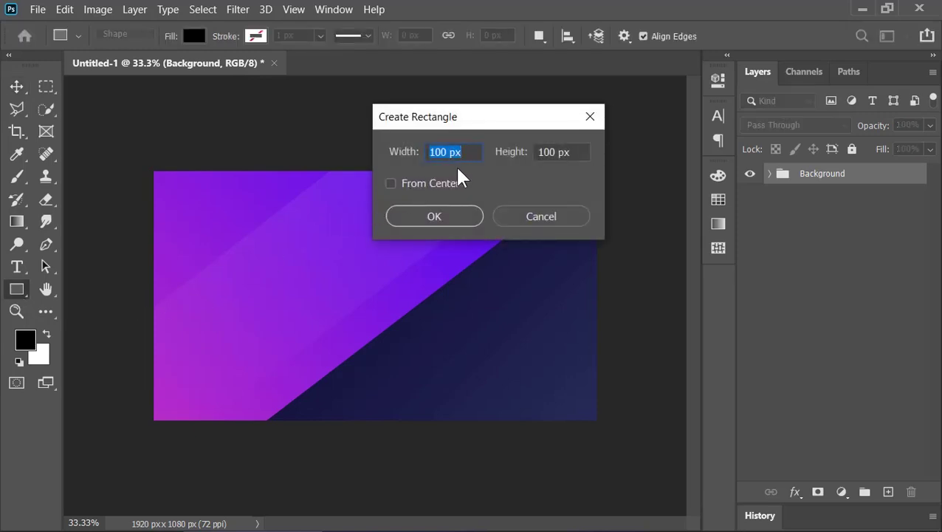
type("1920")
left_click(550, 153)
type("1")
left_click(468, 220)
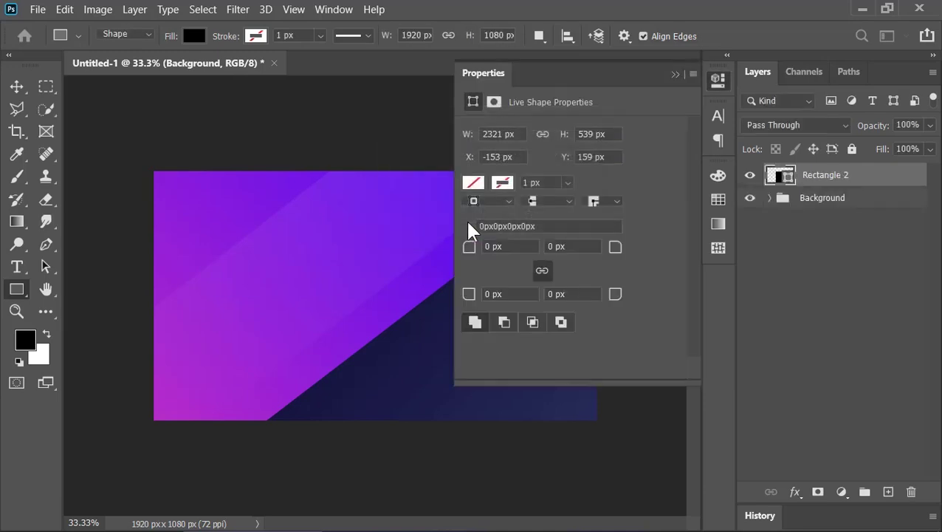
left_click(674, 75)
- Align the black rectangle to the top-left and shrink it inside the canvas edges
key("v")
left_click_drag(526, 330, 386, 266)
key("ctrl+t")
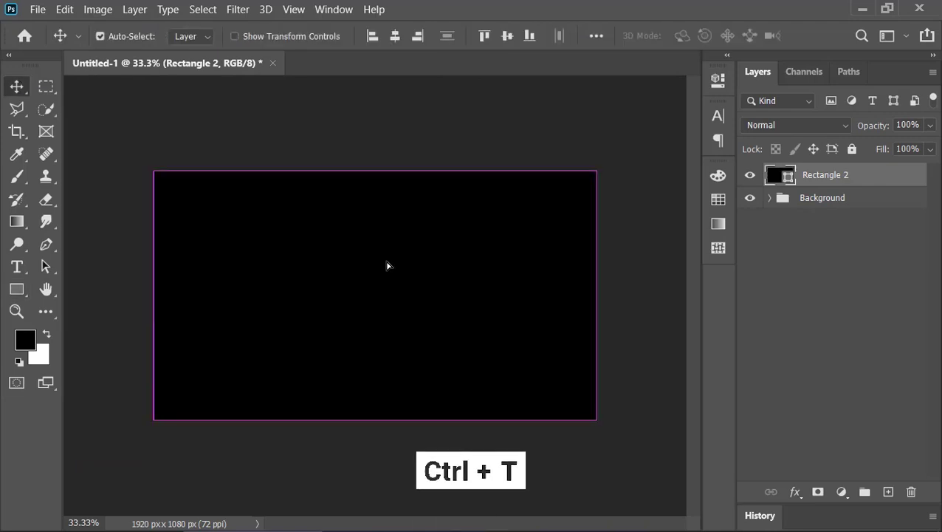
mouse_move(597, 418)
left_mouse_down()
mouse_move(572, 406)
mouse_move(583, 410)
left_mouse_up()
double_click(545, 368)
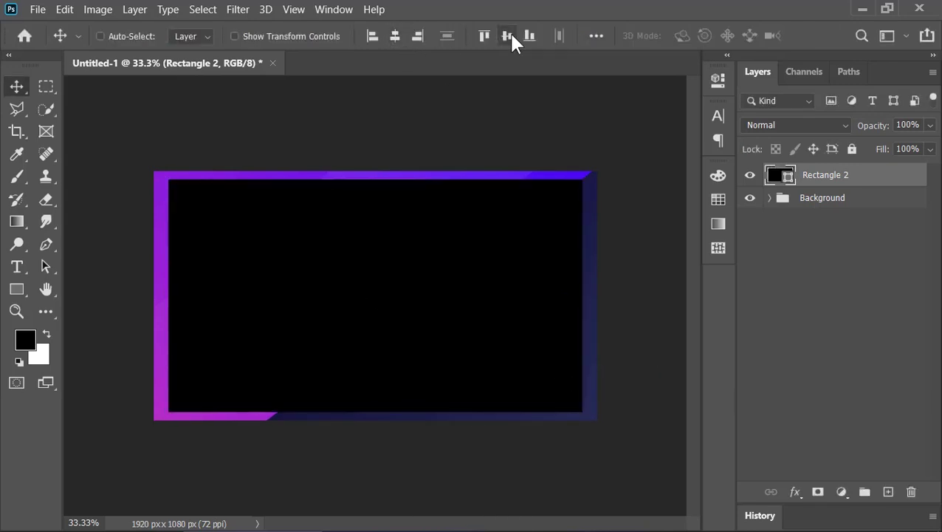
- Create guides from the black rectangle's edges with New Guides From Shape
left_click(45, 243)
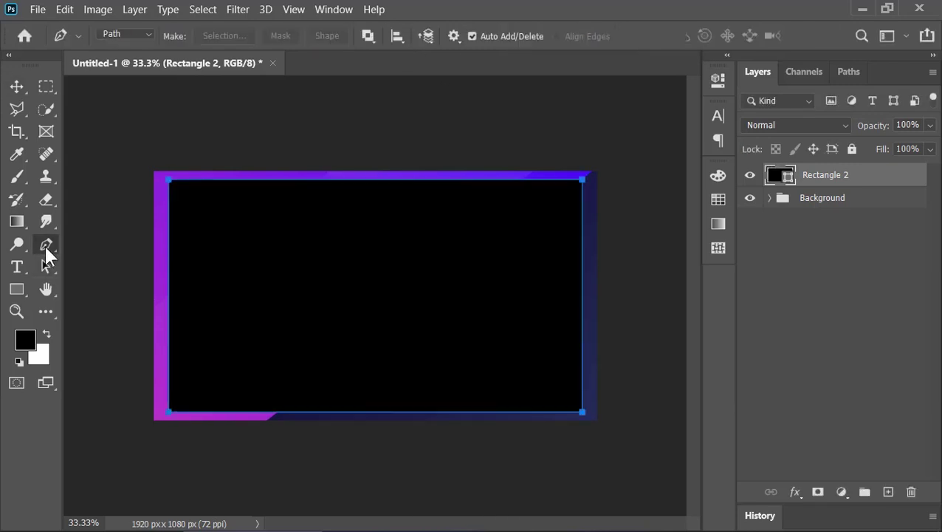
right_click(378, 265)
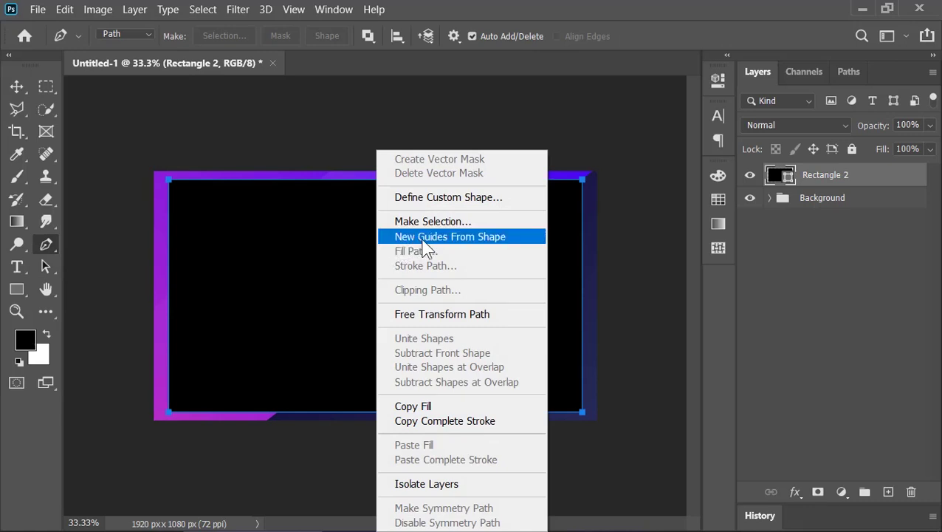
left_click(424, 243)
- Delete the black rectangle layer and drag the Reqzite Logo file onto the canvas
key("v")
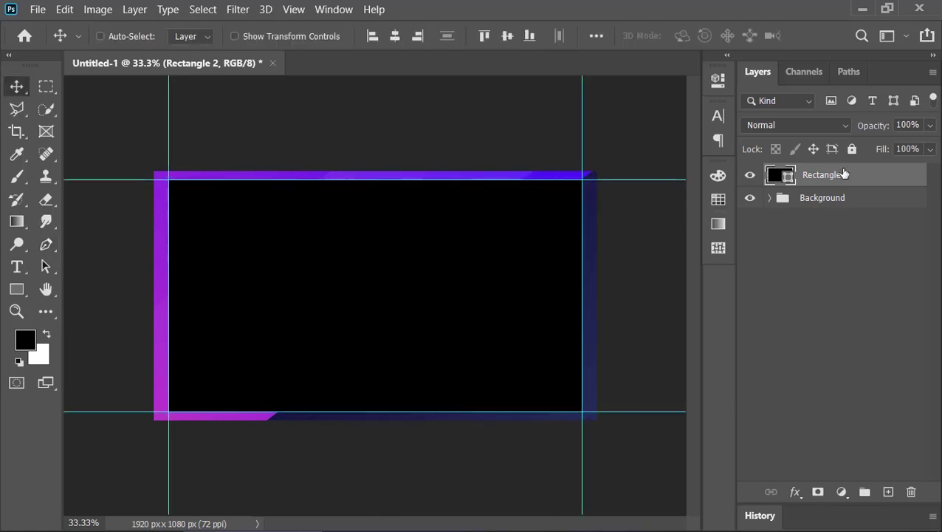
left_click_drag(840, 175, 911, 491)
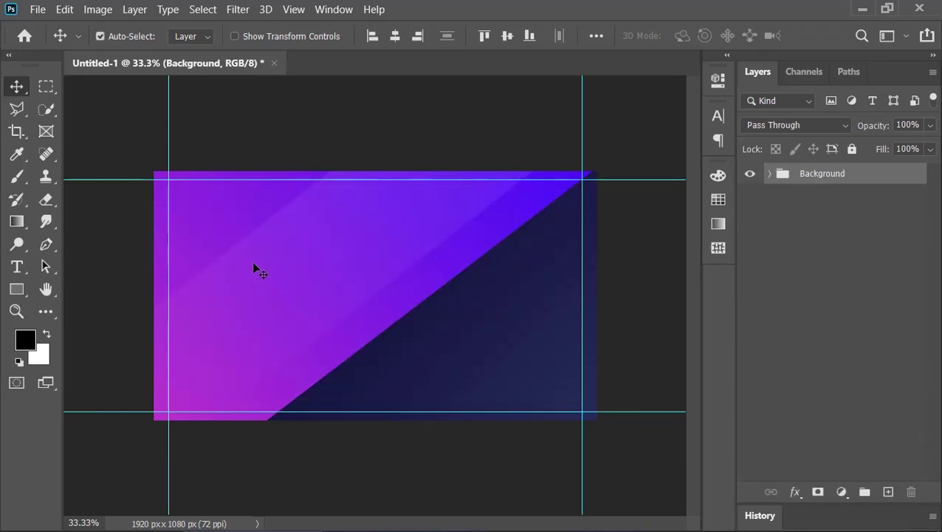
key("alt+Tab")
left_click_drag(373, 126, 403, 268)
key("alt+Tab")
- Scale the logo down and place it in the top-left margin corner
left_click_drag(441, 367, 186, 200)
key("Return")
key("ctrl+0")
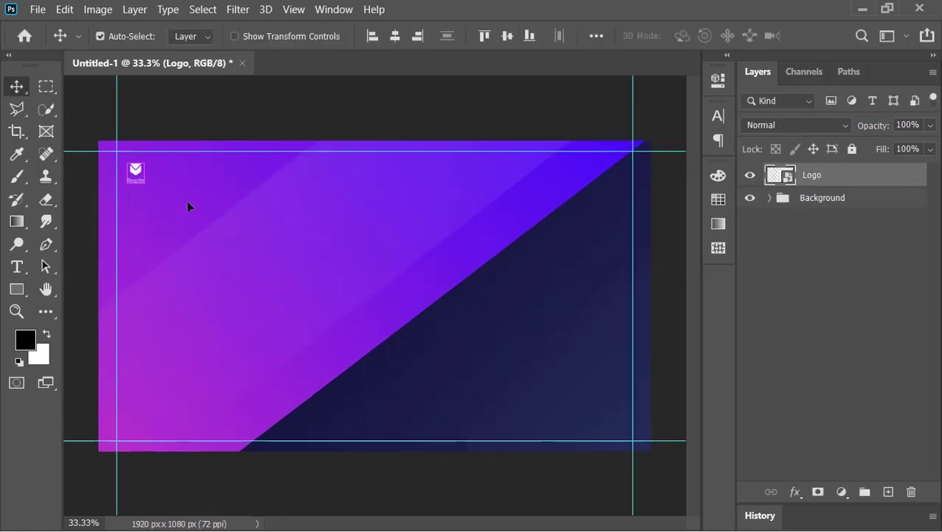
key("Up")
key("Up")
key("Up")
key("Up")
key("Up")
key("Up")
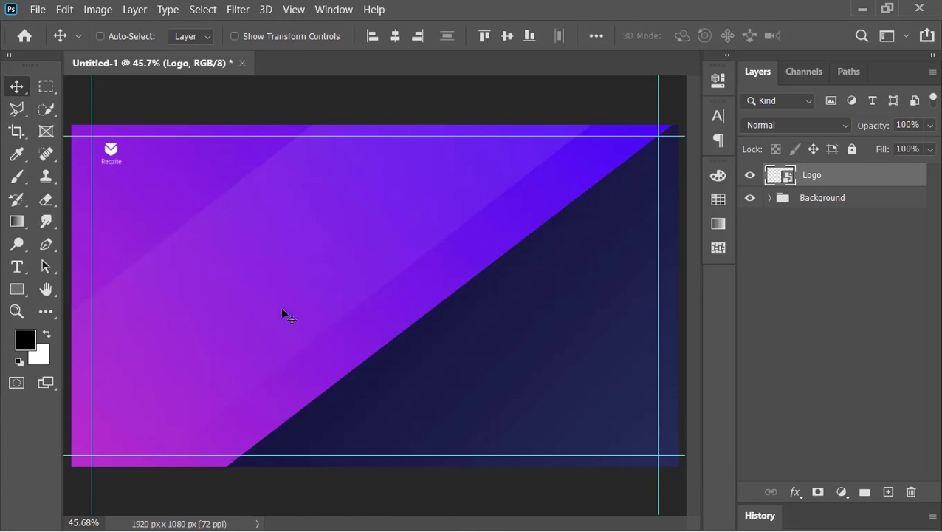
- Set the Type tool to Roboto Light, 30 pt, with white (ffffff) colour
left_click(17, 267)
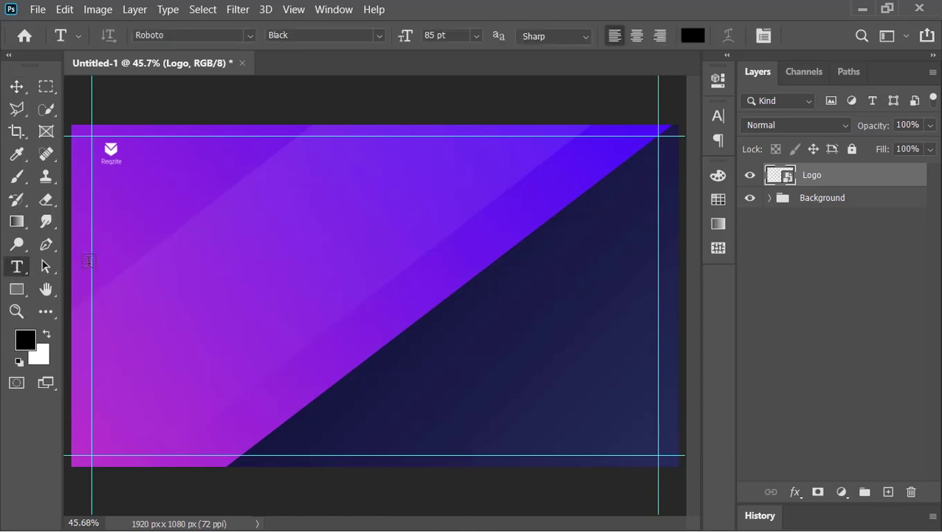
left_click(379, 35)
left_click(288, 79)
left_click(453, 35)
left_click(692, 35)
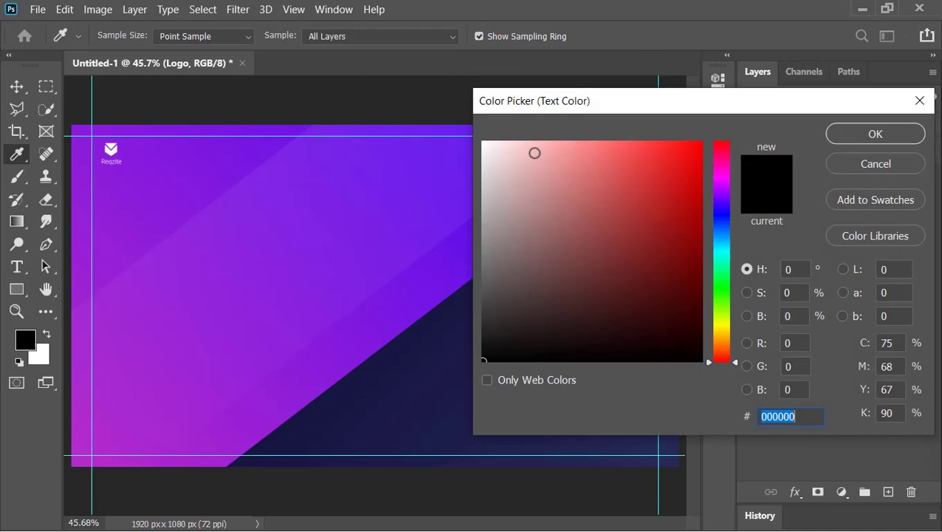
type("ffffff")
left_click(849, 131)
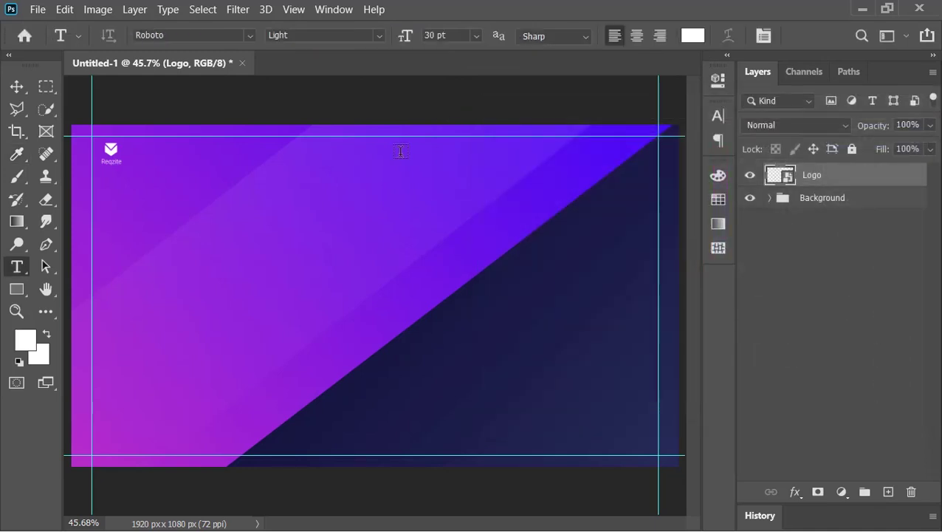
- Type the menu line 'Home Products Blog Contact About us' near the page top
left_click(323, 163)
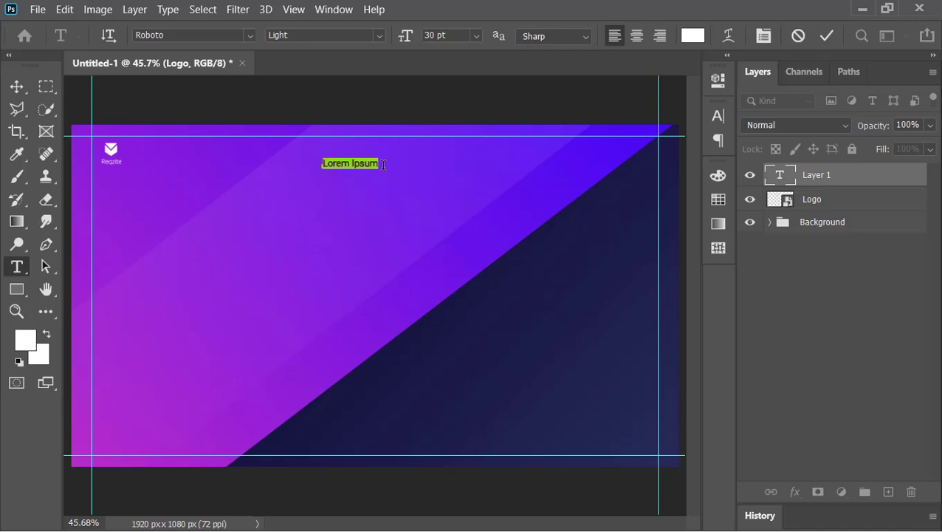
key("BackSpace")
type("Home          Products")
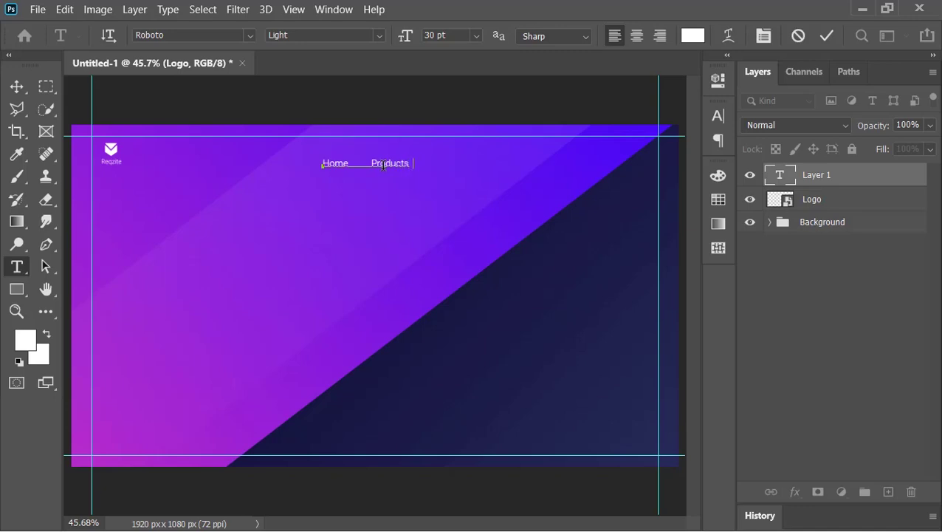
type("          Blog          Contact          About us")
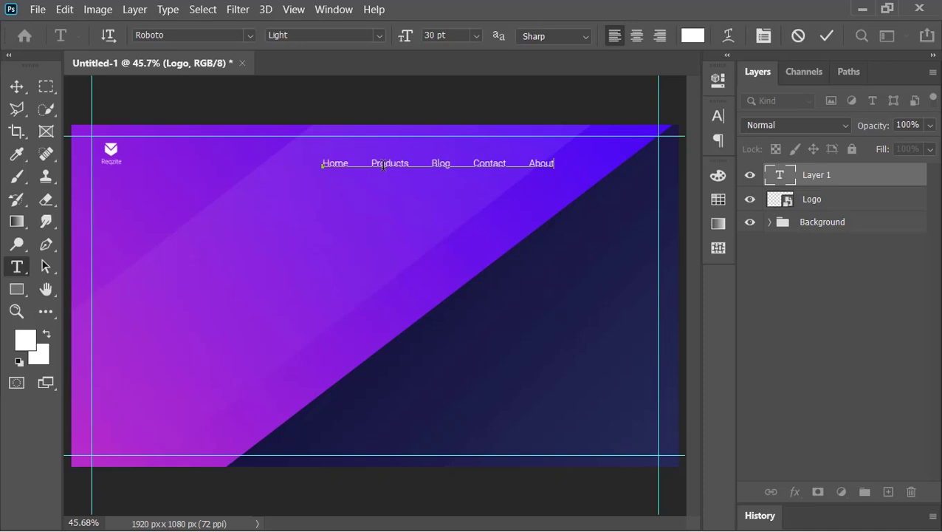
left_click(829, 33)
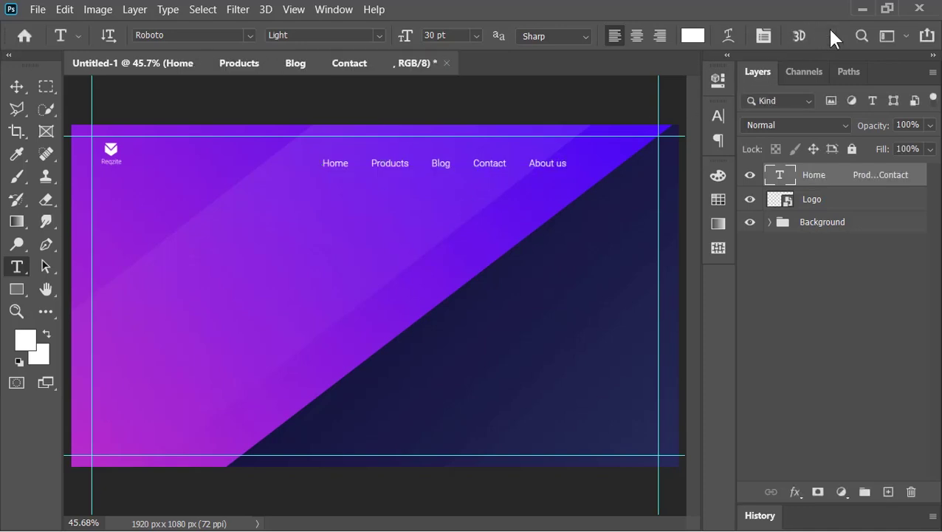
- Move the navigation menu up toward the top-right guide
key("v")
left_click_drag(560, 168, 628, 171)
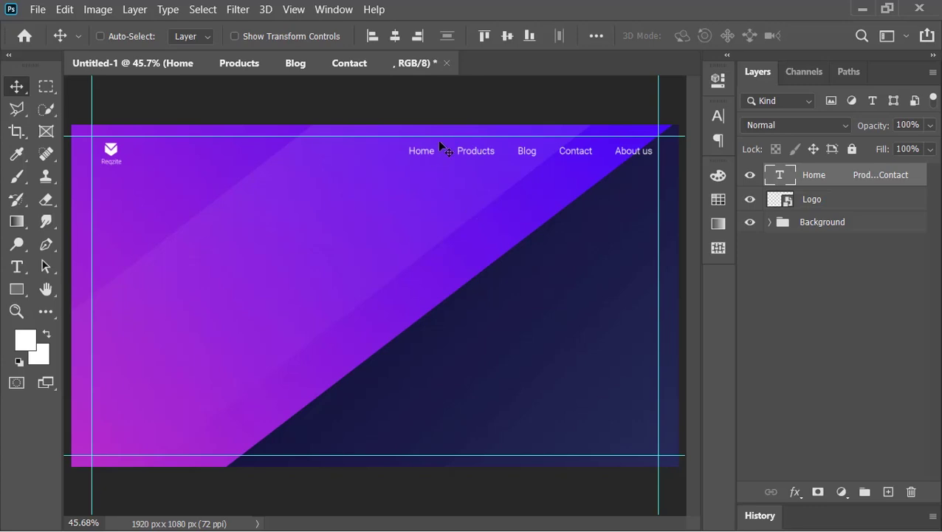
scroll(437, 138, "up", 5)
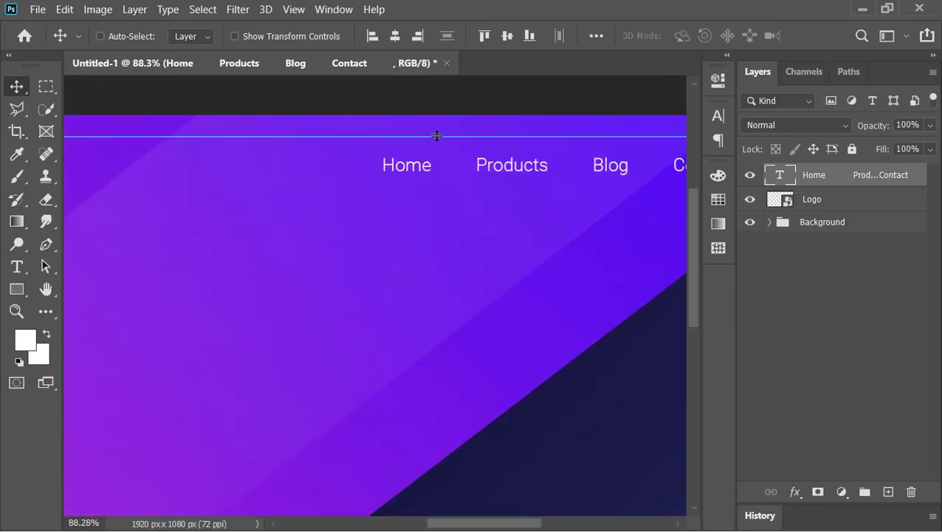
scroll(437, 136, "up", 1)
- Draw a box around Home and fill it dark navy (#0c152e)
left_click(16, 290)
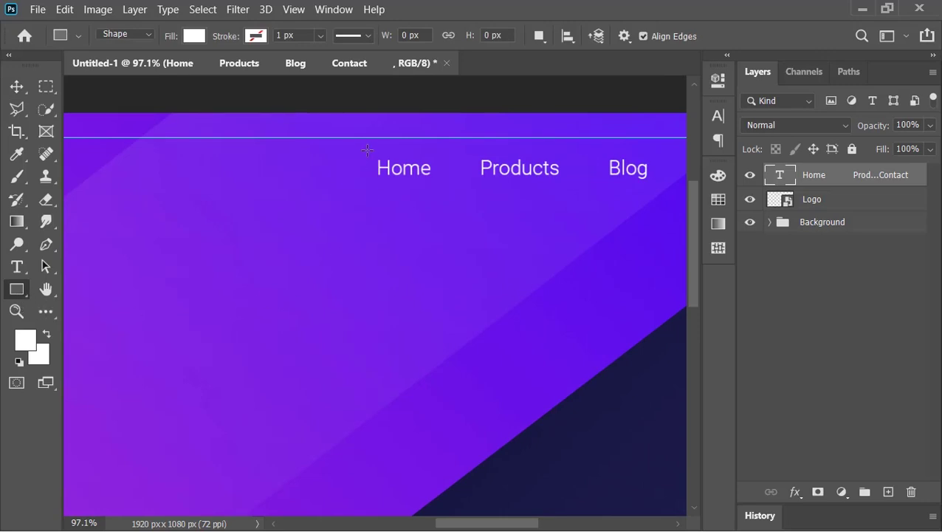
left_click_drag(367, 150, 441, 186)
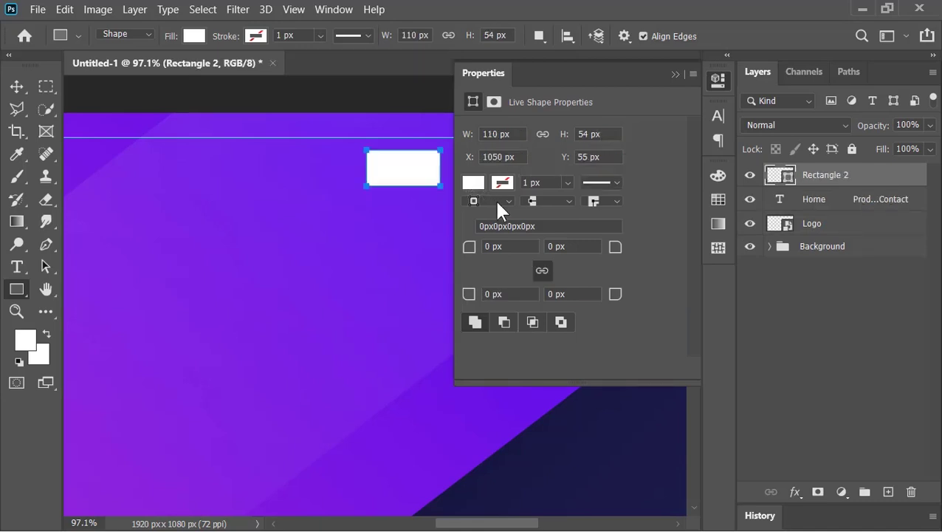
left_click(477, 186)
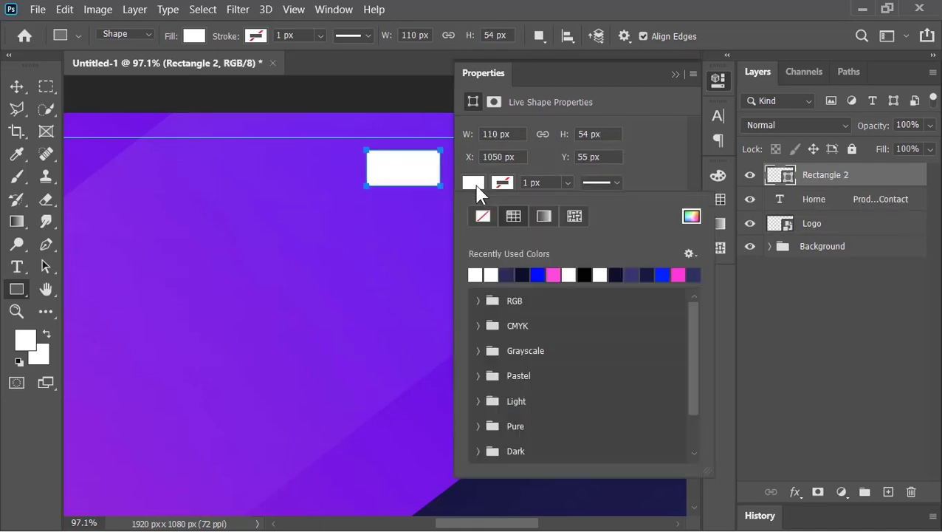
left_click(692, 216)
left_click(647, 322)
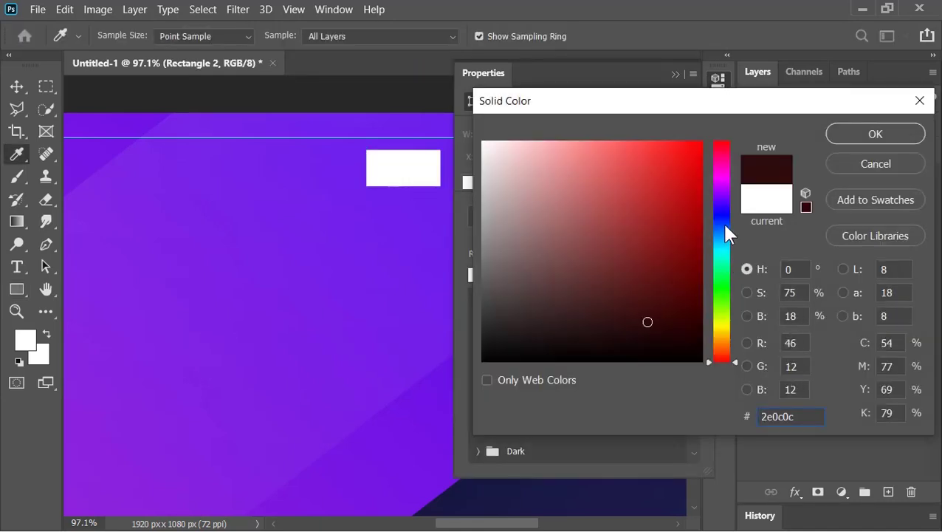
left_click(722, 221)
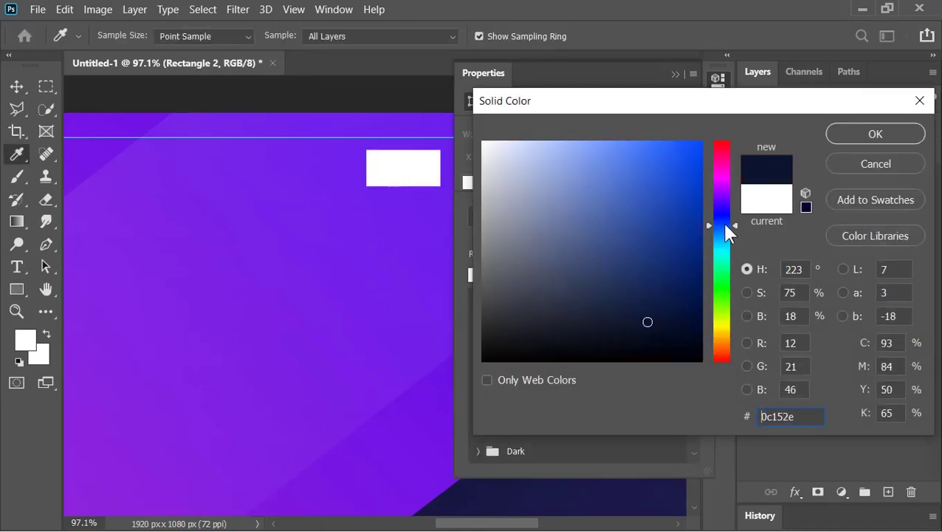
left_click(852, 134)
left_click(675, 76)
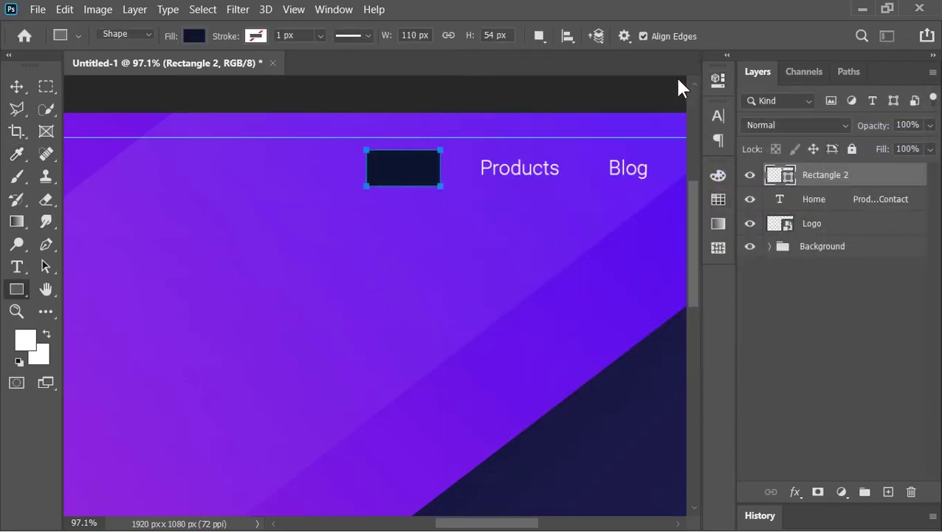
- Move the box below the navigation text and set its opacity to 50%
left_click_drag(827, 174, 826, 207)
left_click(906, 128)
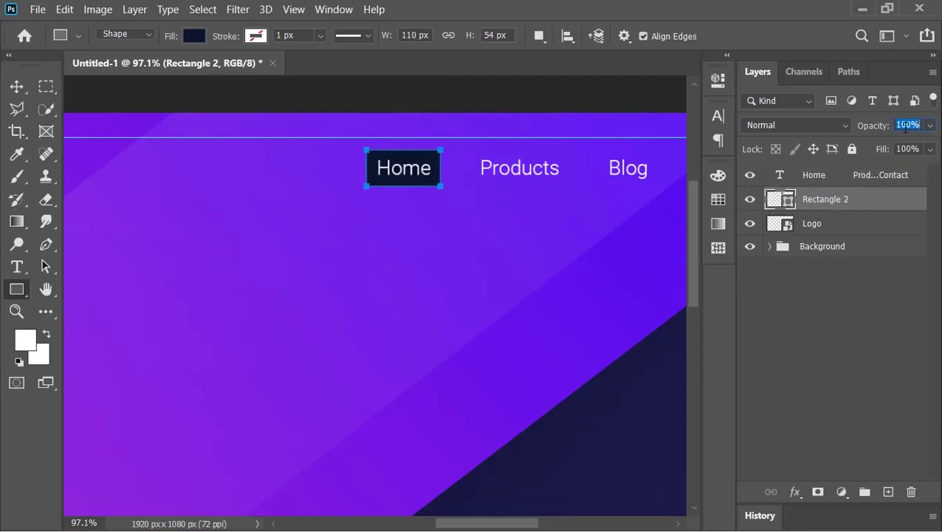
type("50")
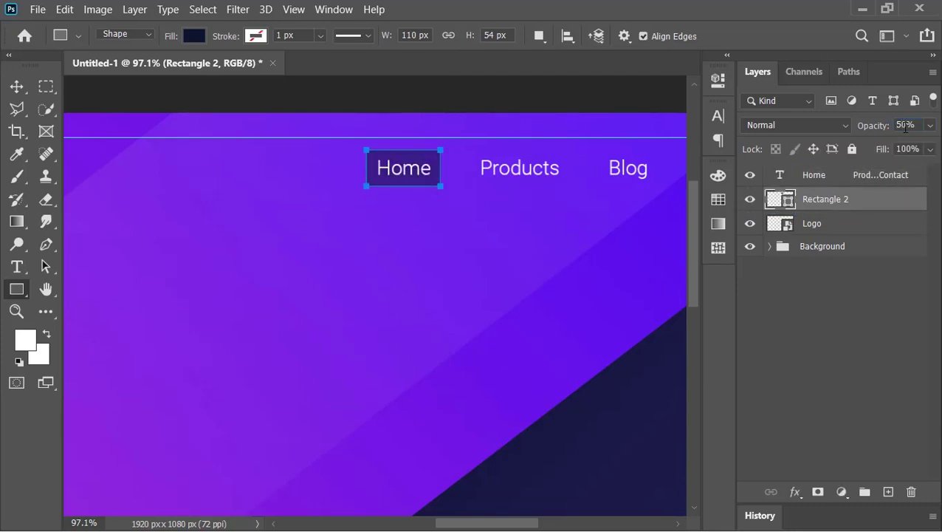
type("v")
right_click(851, 201)
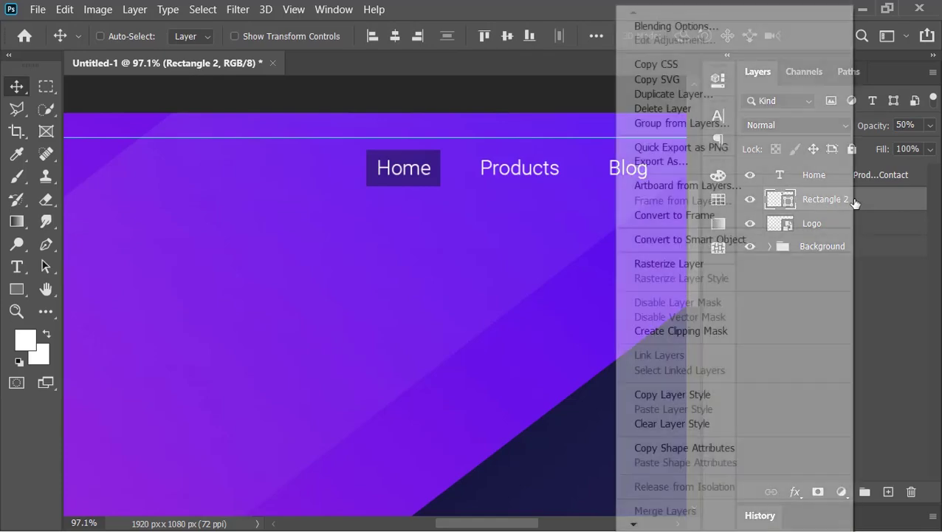
- Add a Normal-blend drop shadow to the Home box (Rectangle 2)
left_click(730, 33)
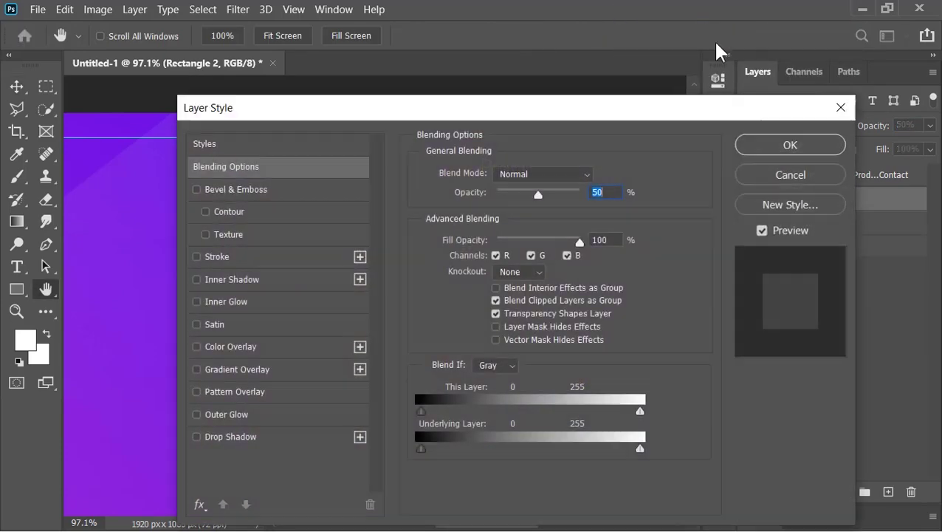
left_click_drag(637, 110, 579, 279)
left_click_drag(509, 210, 512, 163)
left_click_drag(511, 263, 506, 164)
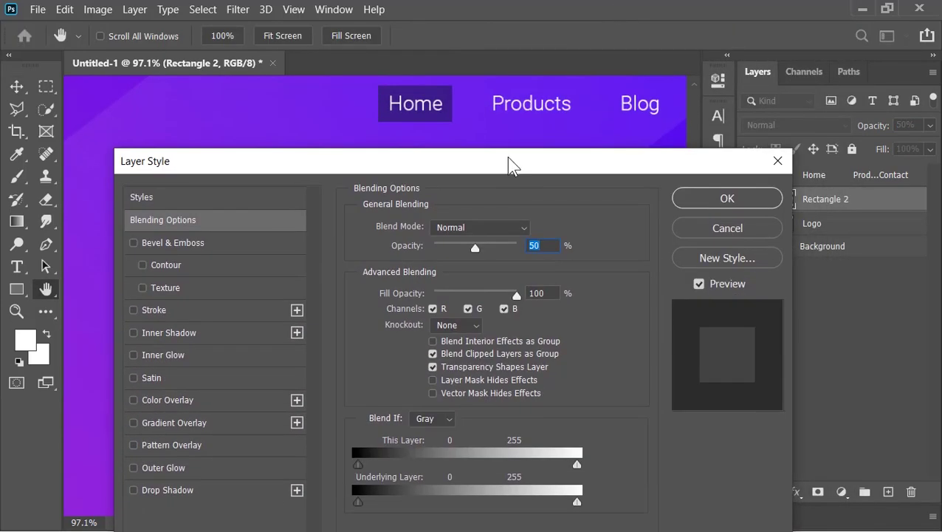
left_click(190, 499)
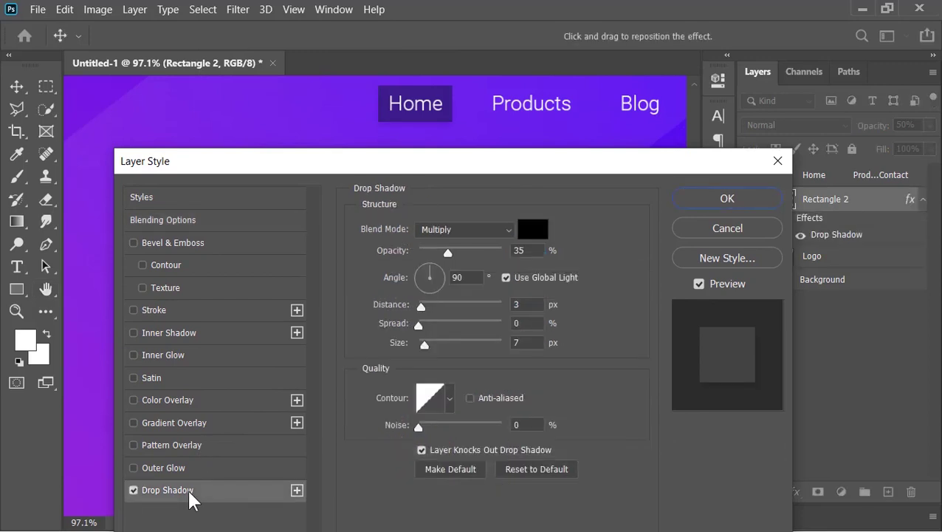
left_click(429, 231)
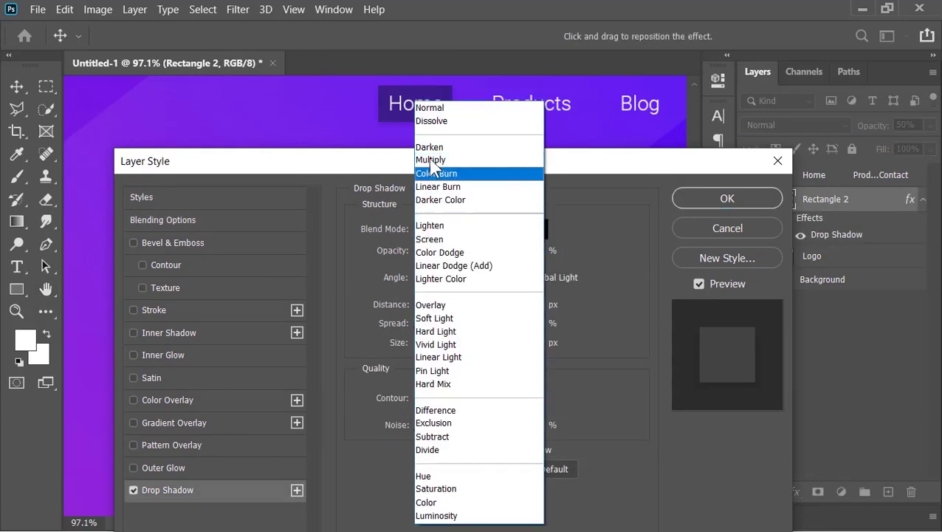
left_click(434, 102)
- Make the shadow white (ffffff), 100% opacity, -90° angle and size 0 px, then apply it
left_click(532, 230)
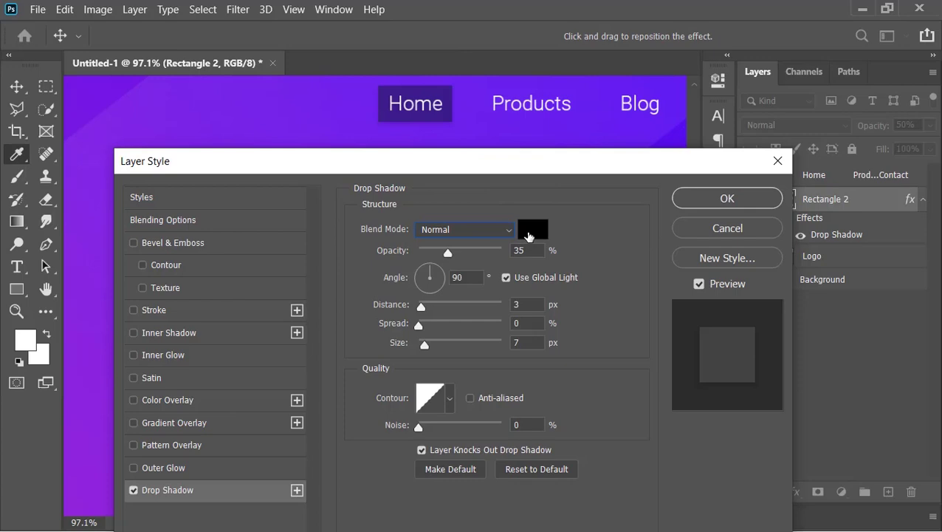
type("ffffff")
left_click(870, 136)
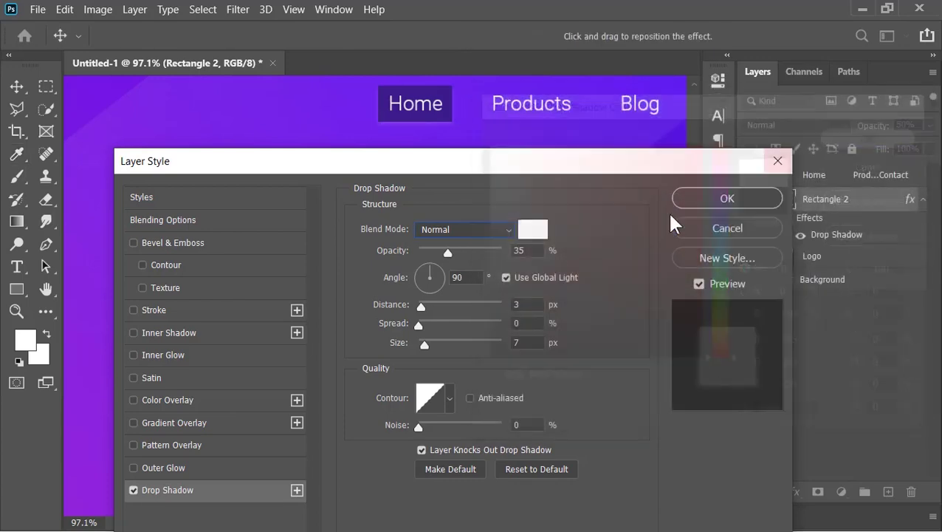
left_click_drag(451, 251, 572, 249)
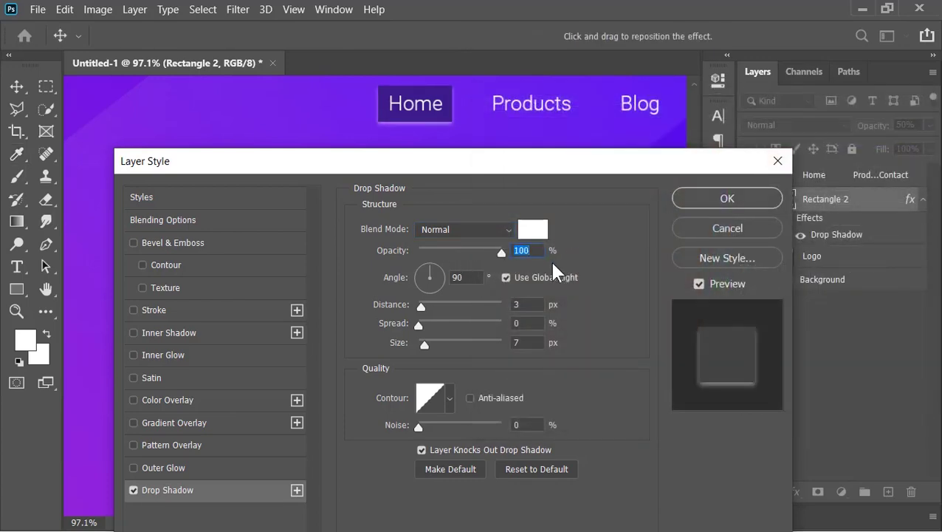
double_click(478, 277)
type("-90")
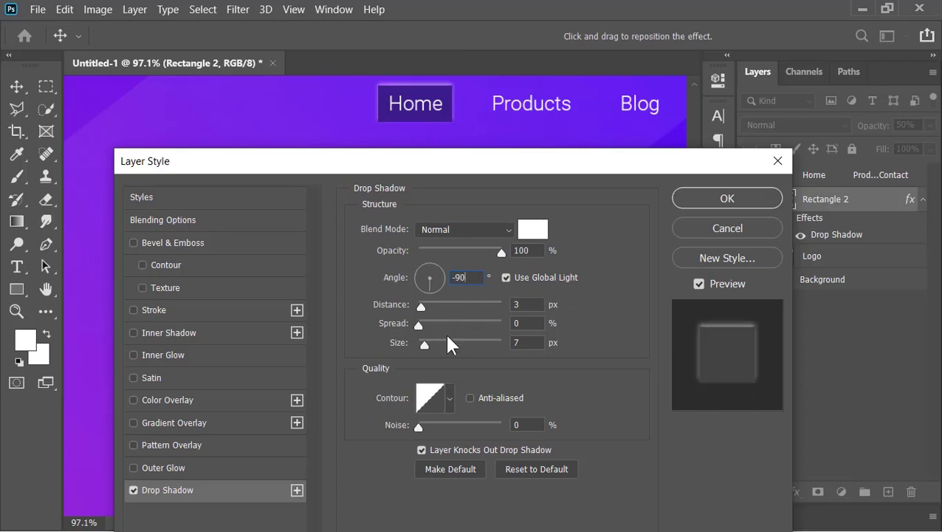
left_click_drag(425, 346, 418, 345)
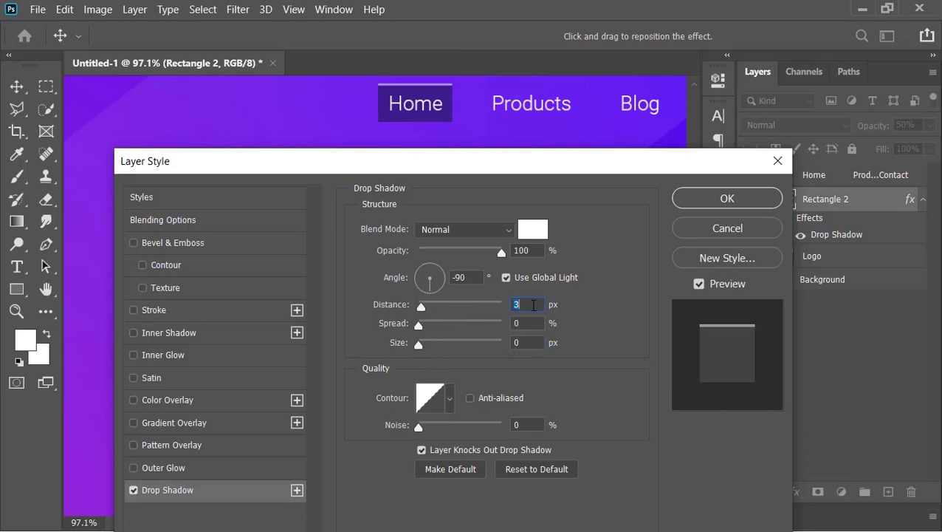
left_click(729, 201)
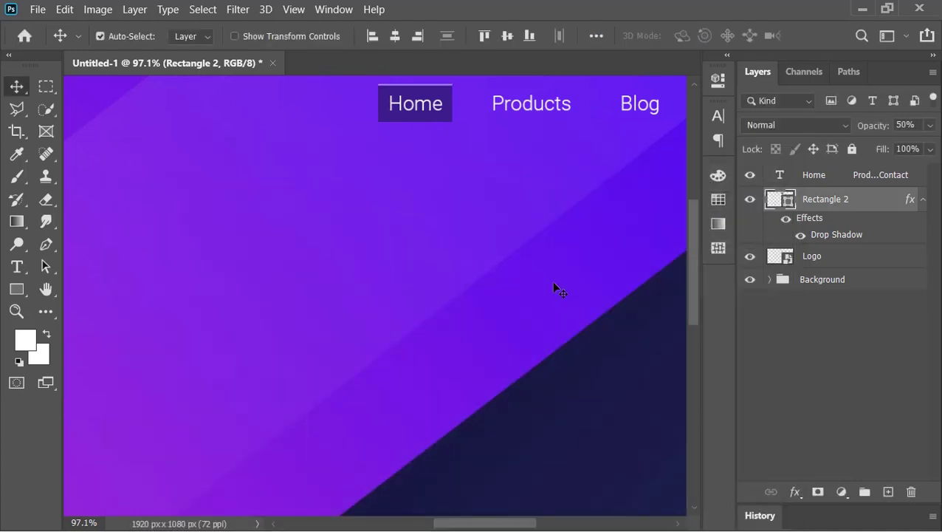
- Fit the whole page in view and set the Type tool colour to white (ffffff)
key("ctrl+0")
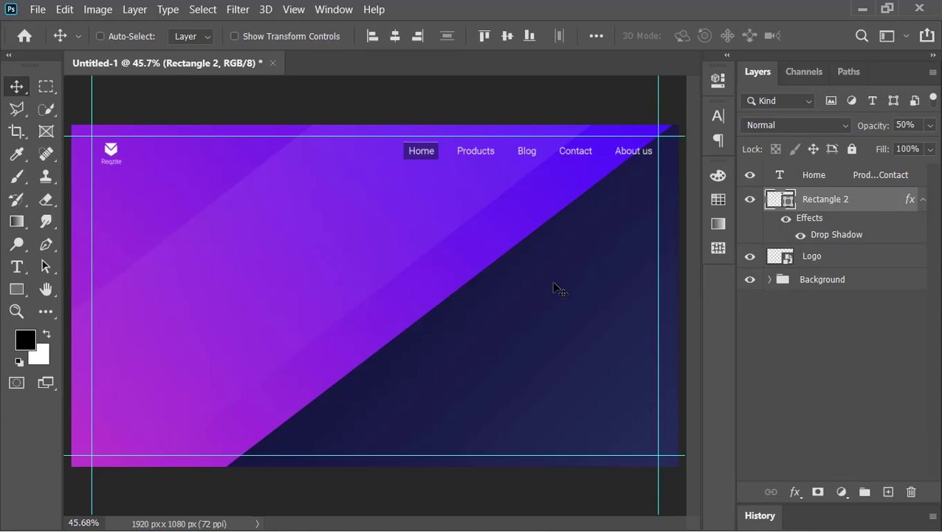
left_click(923, 199)
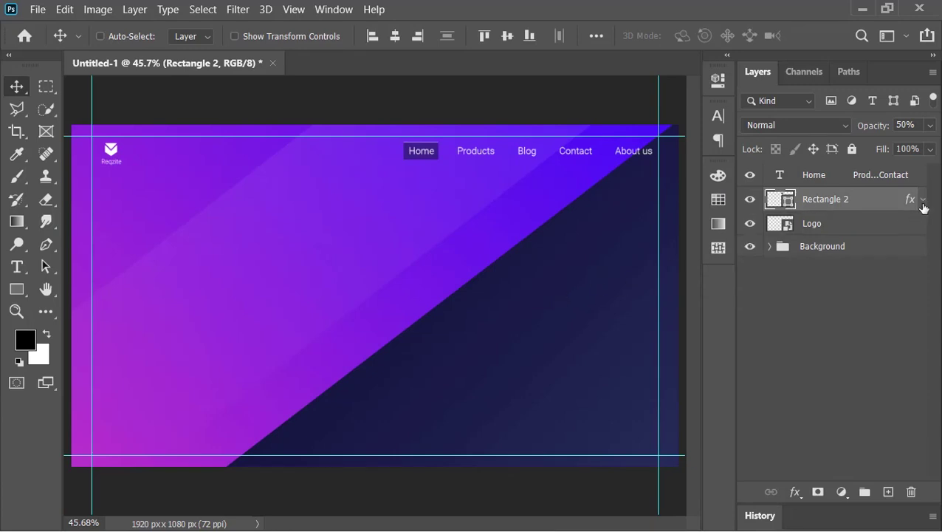
left_click(17, 267)
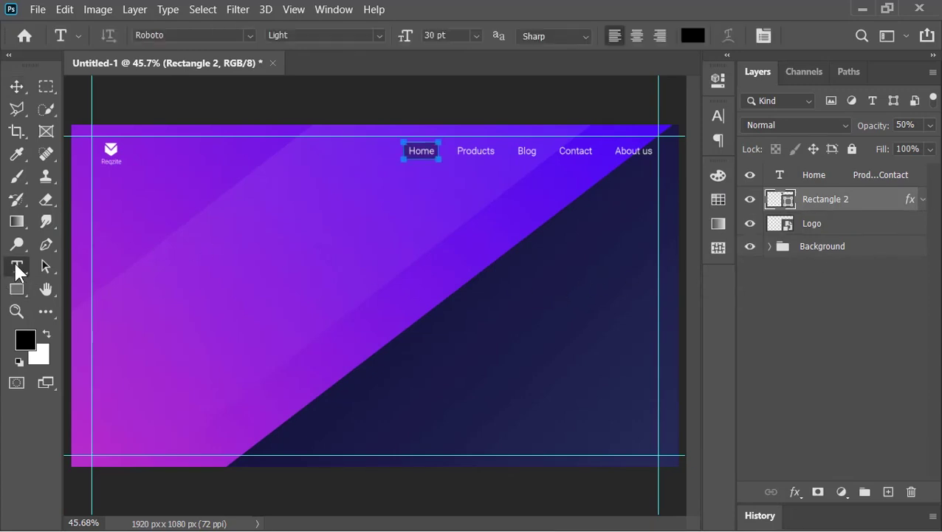
left_click(692, 36)
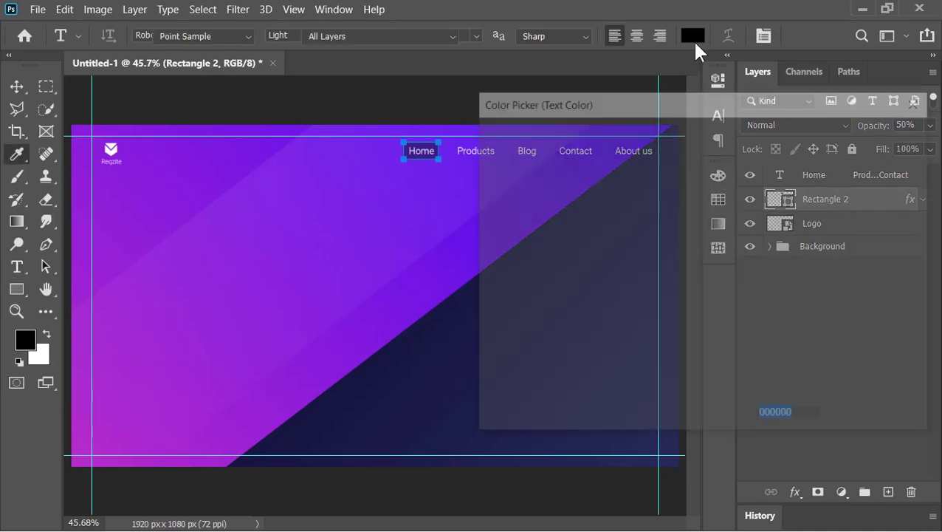
type("ffffff")
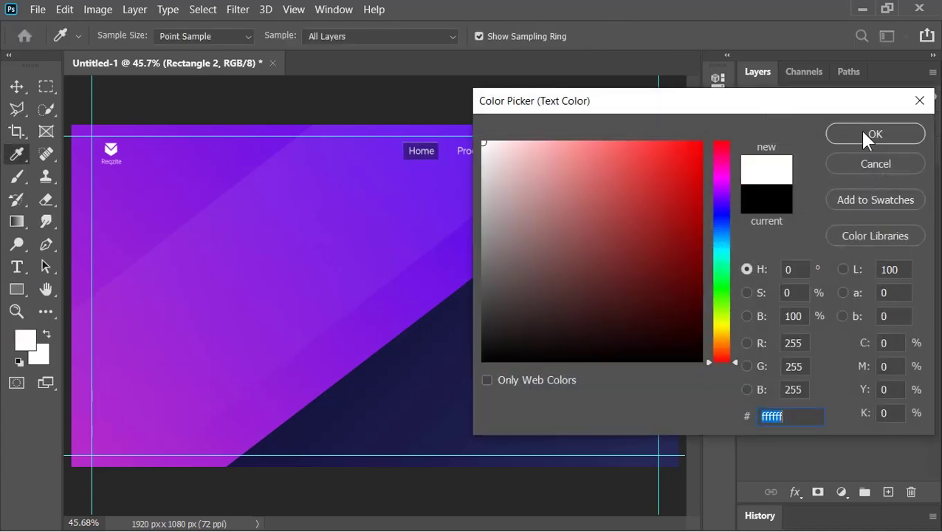
left_click(862, 127)
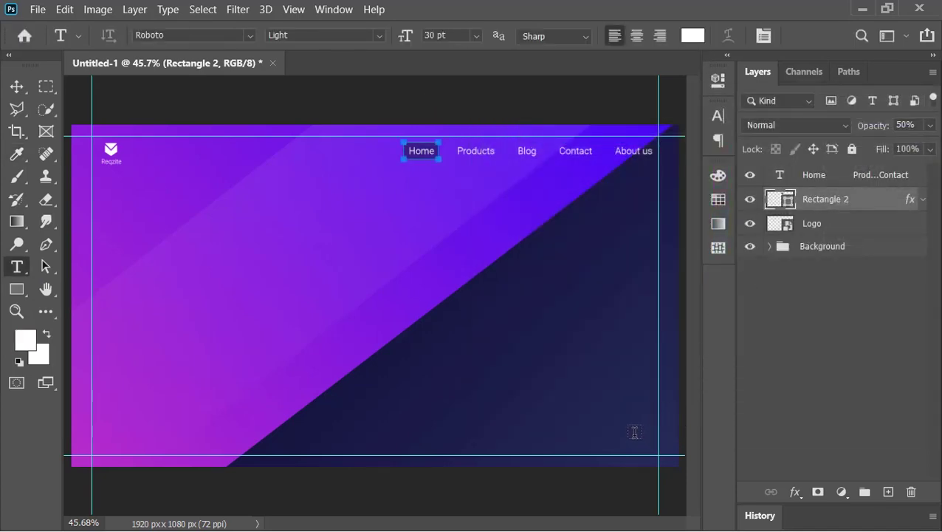
- Draw a 25 pt paragraph text box in the lower-right area and commit it
left_click_drag(638, 438, 476, 385)
type("25")
key("Return")
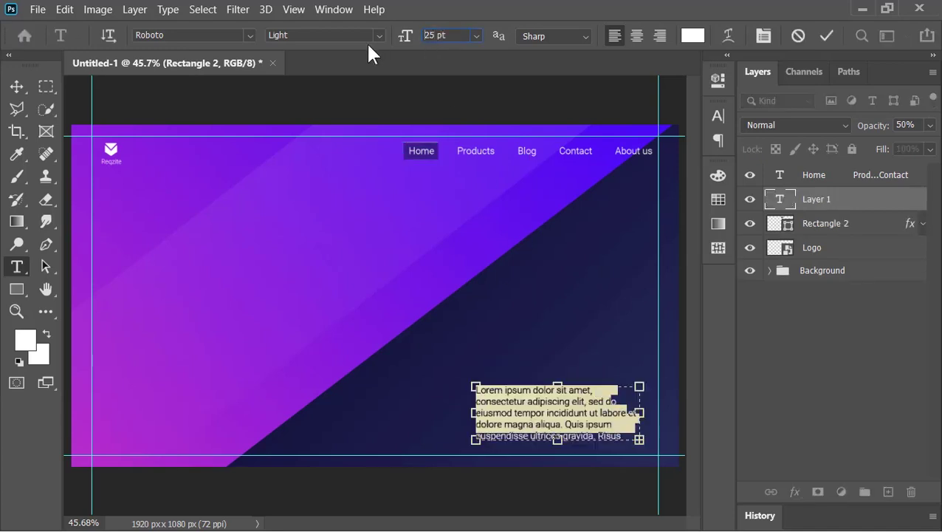
left_click(827, 36)
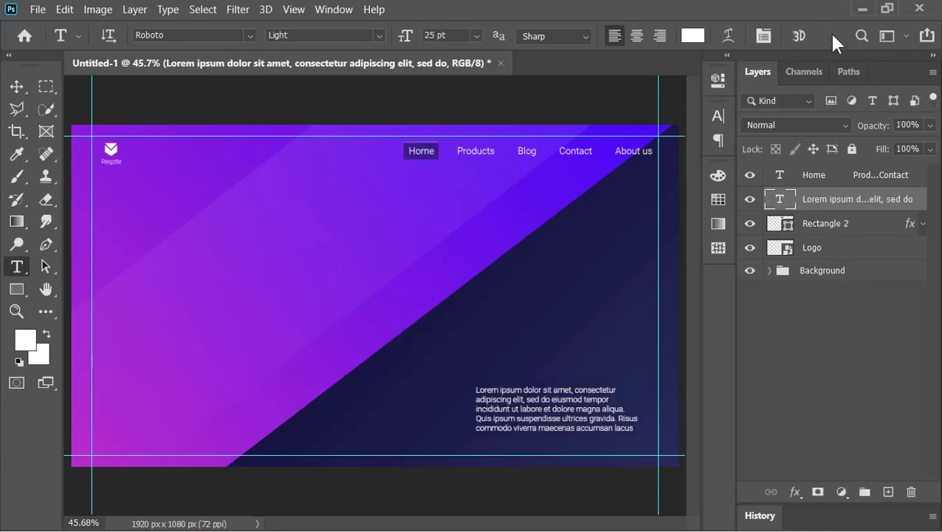
- Add the two-line 85 pt Roboto Black headline 'Increase your Productivity' and shift it left
left_click(154, 249)
left_click(378, 35)
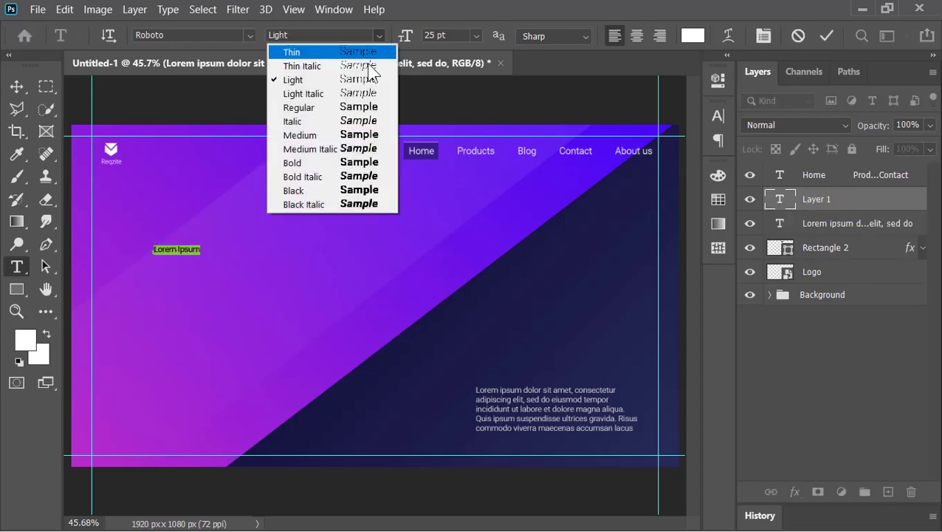
left_click(309, 189)
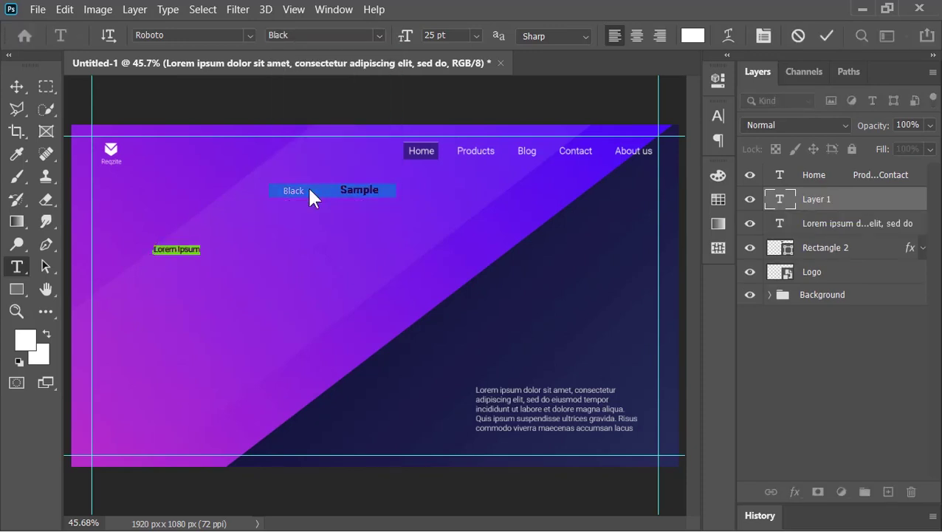
left_click(438, 34)
type("85")
key("Return")
type("Increase you")
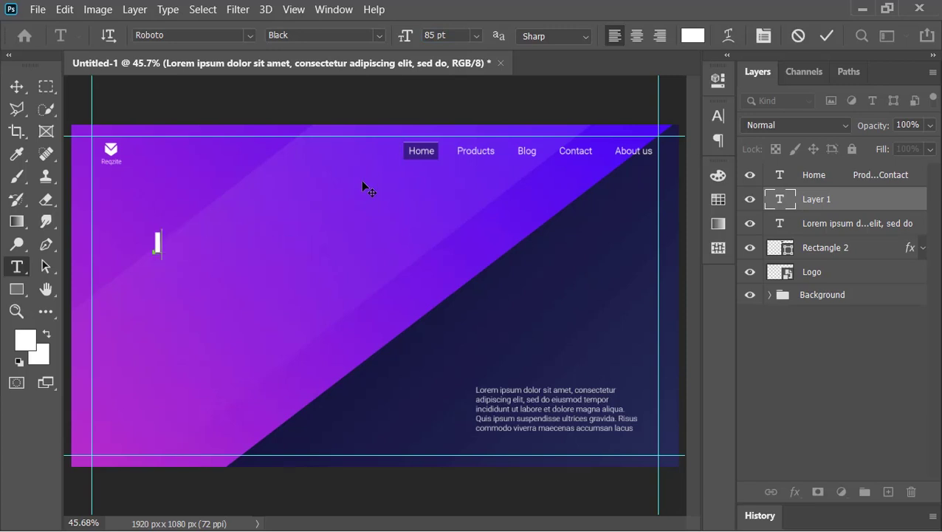
type("r")
key("Return")
type("Productivity")
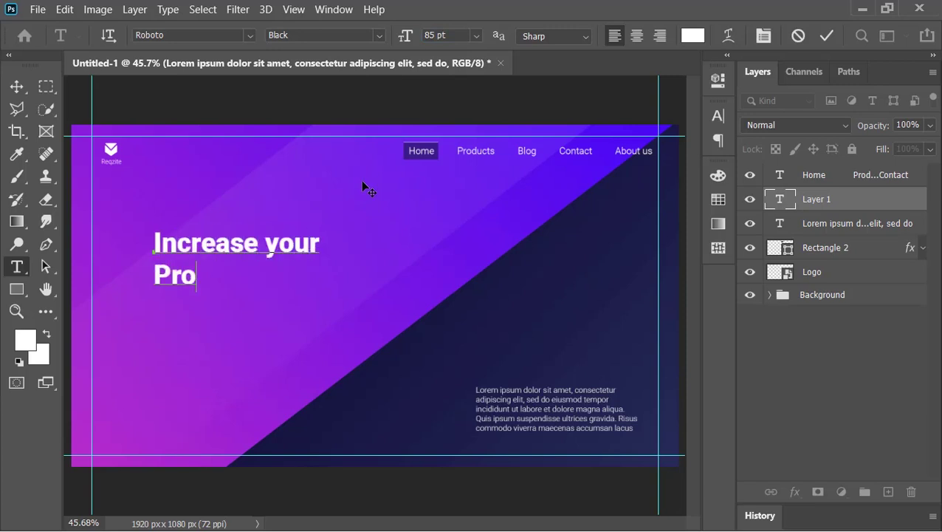
left_click(826, 35)
left_click(15, 87)
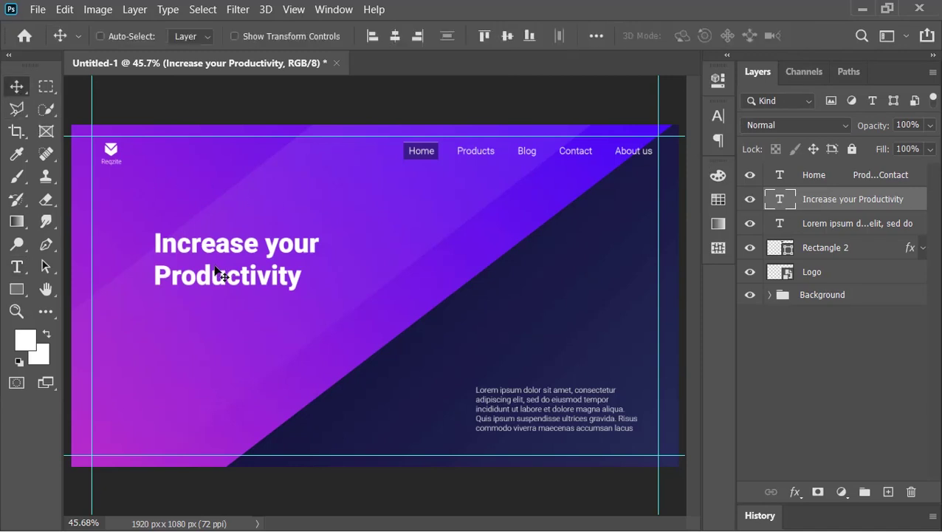
left_click_drag(219, 273, 176, 275)
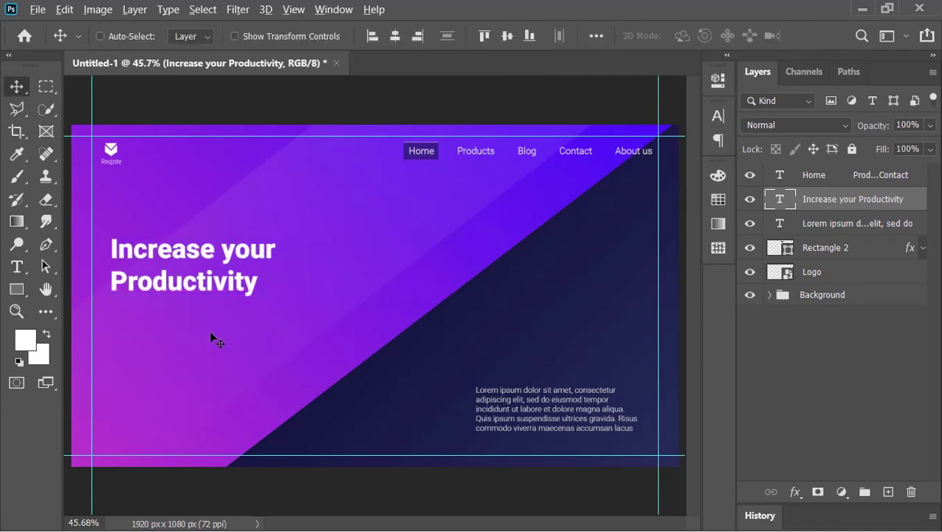
- Drag both store badge image files from Explorer into the design
key("alt+Tab")
left_click_drag(185, 237, 269, 181)
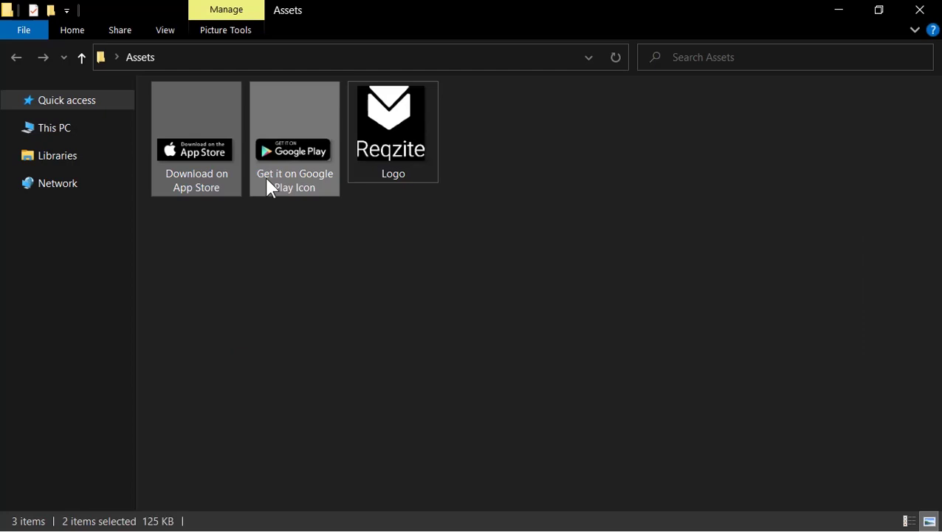
left_click_drag(212, 179, 373, 270)
key("alt+Tab")
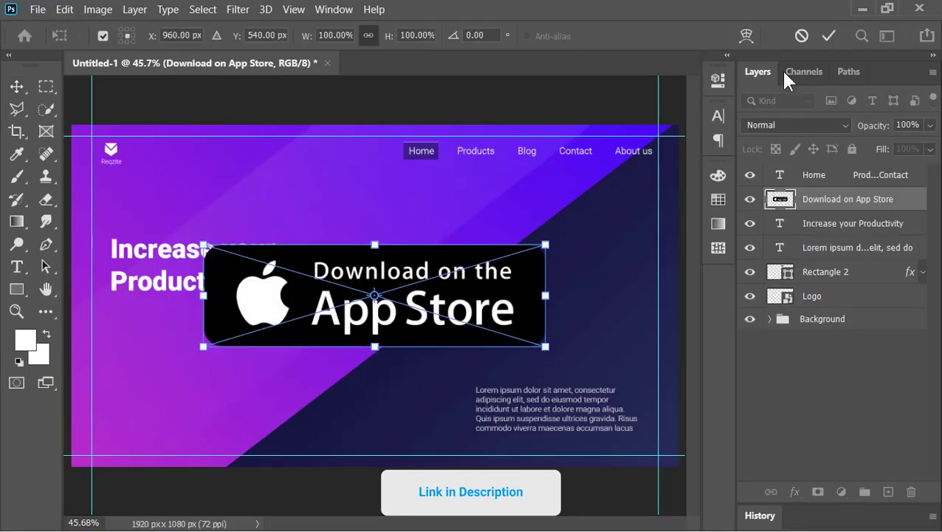
- Place both badges and scale them down together to about 245 × 74 px
left_click(828, 36)
left_click(828, 36)
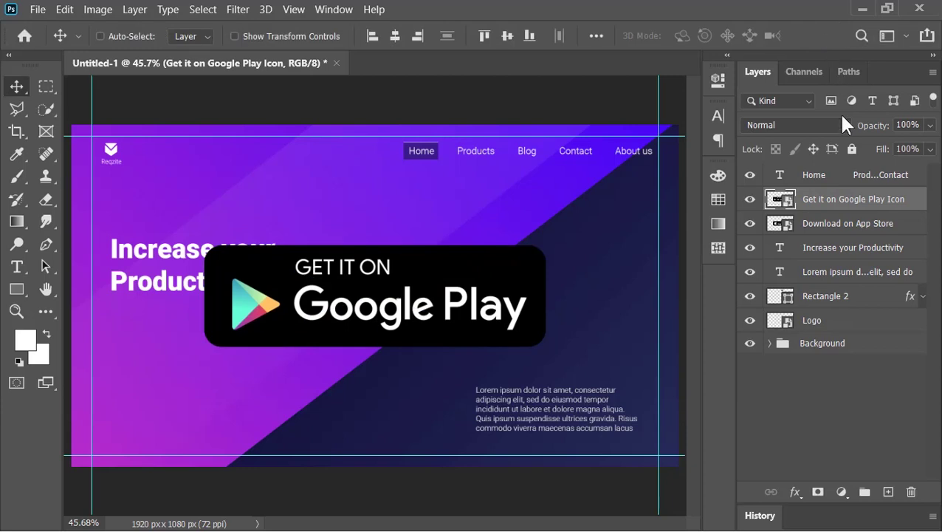
left_click(843, 230, "shift")
key("ctrl+t")
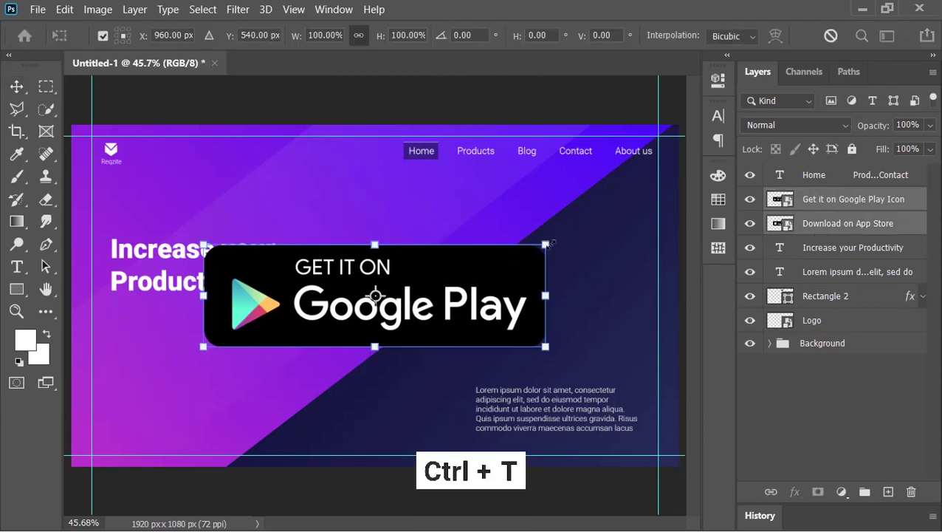
left_click_drag(547, 246, 178, 317)
key("Return")
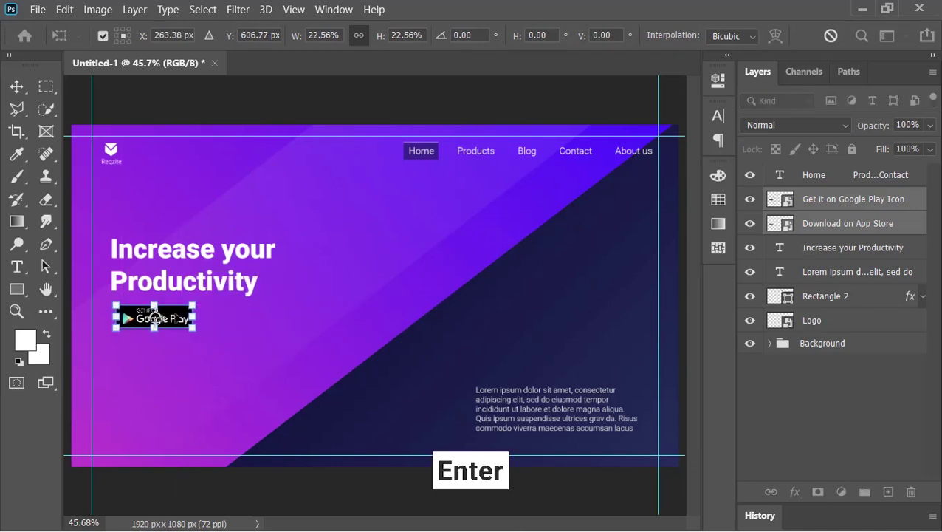
- Position the Google Play badge right beside App Store and nudge both slightly left
left_click(870, 209)
left_click_drag(151, 321, 248, 321)
left_click(892, 229, "shift")
key("shift+Left")
key("shift+Left")
key("shift+Left")
key("shift+Left")
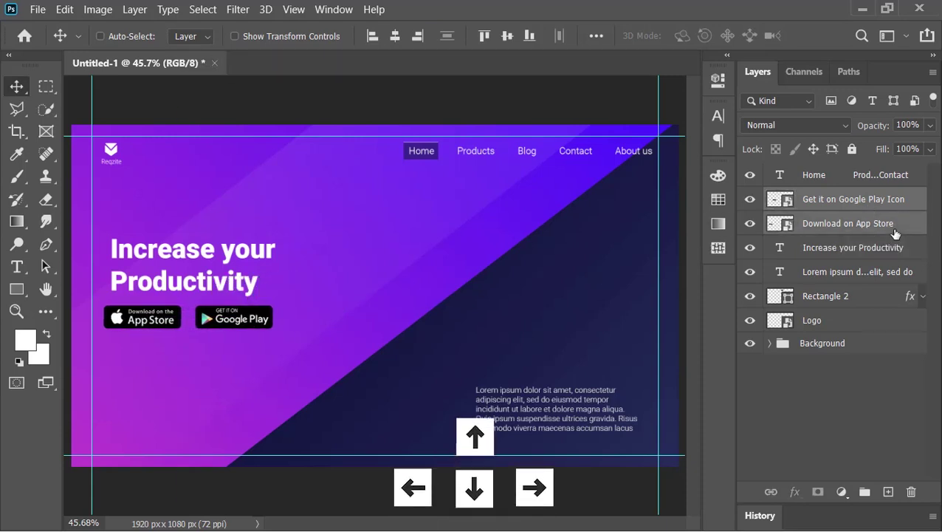
left_click(901, 203)
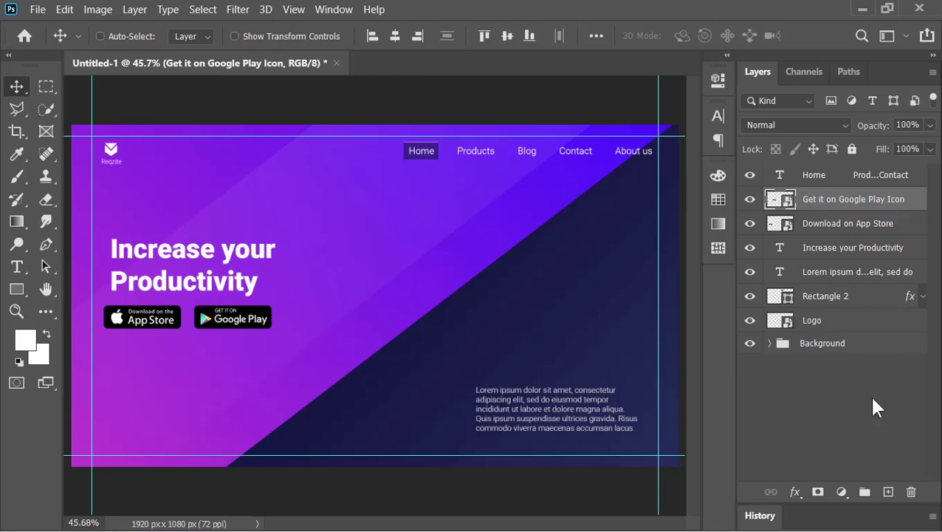